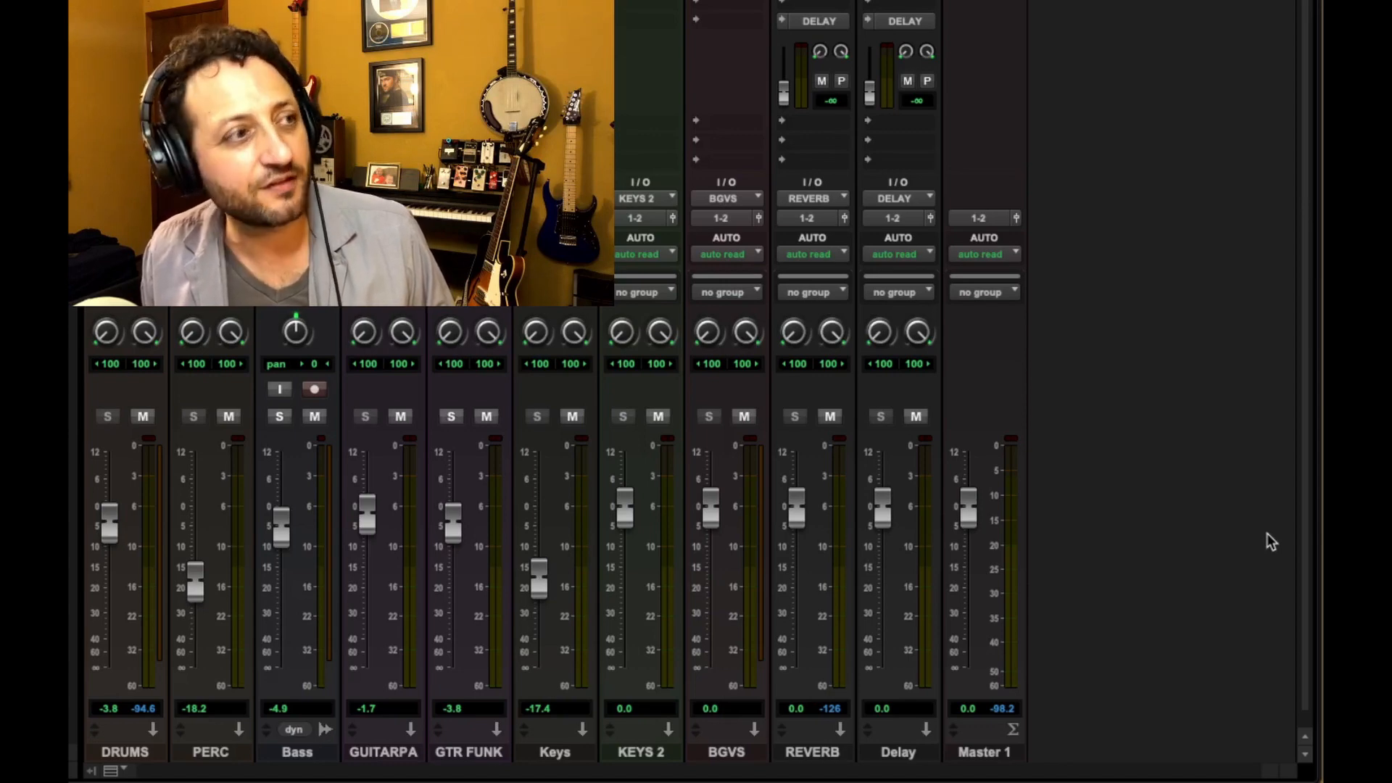
# Open the Automation window to review its write-enable options, then close it
pyautogui.press('super+4')
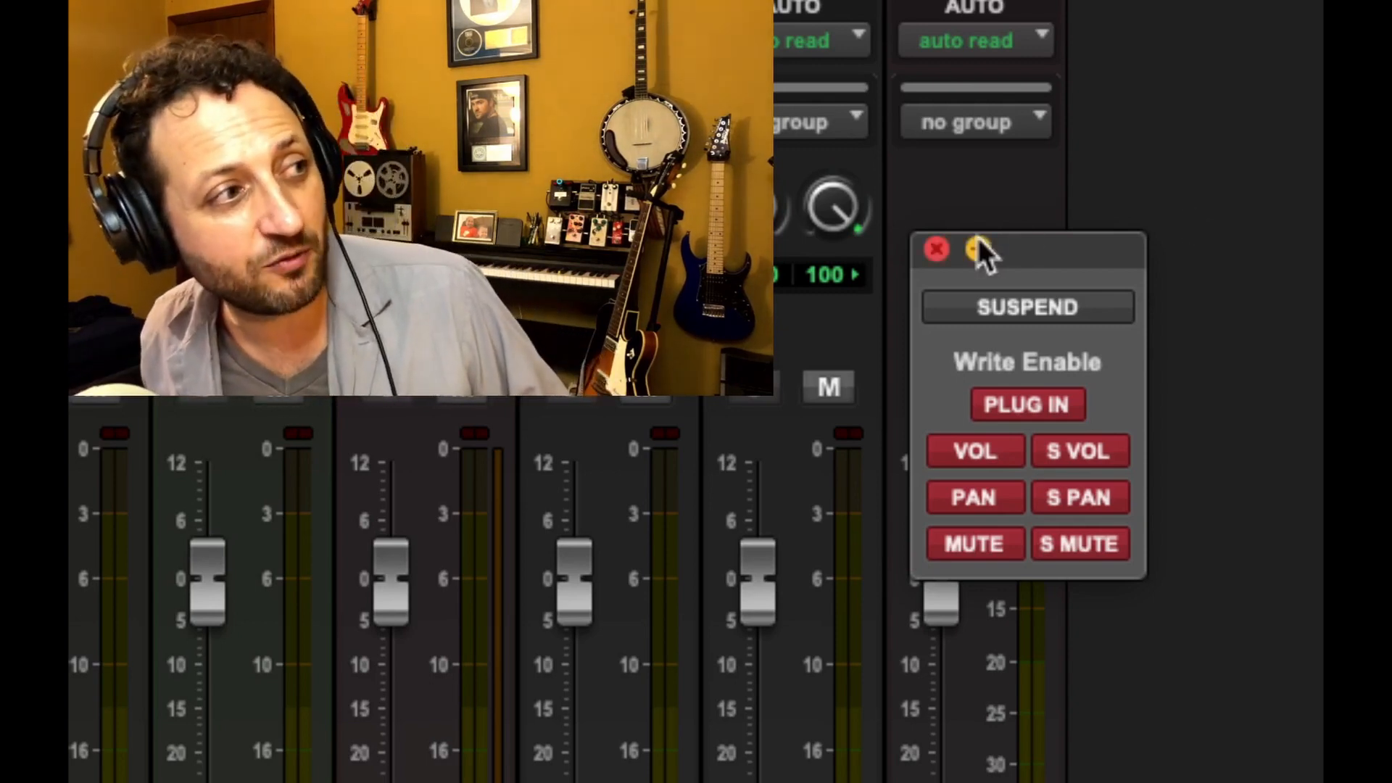
pyautogui.click(938, 249)
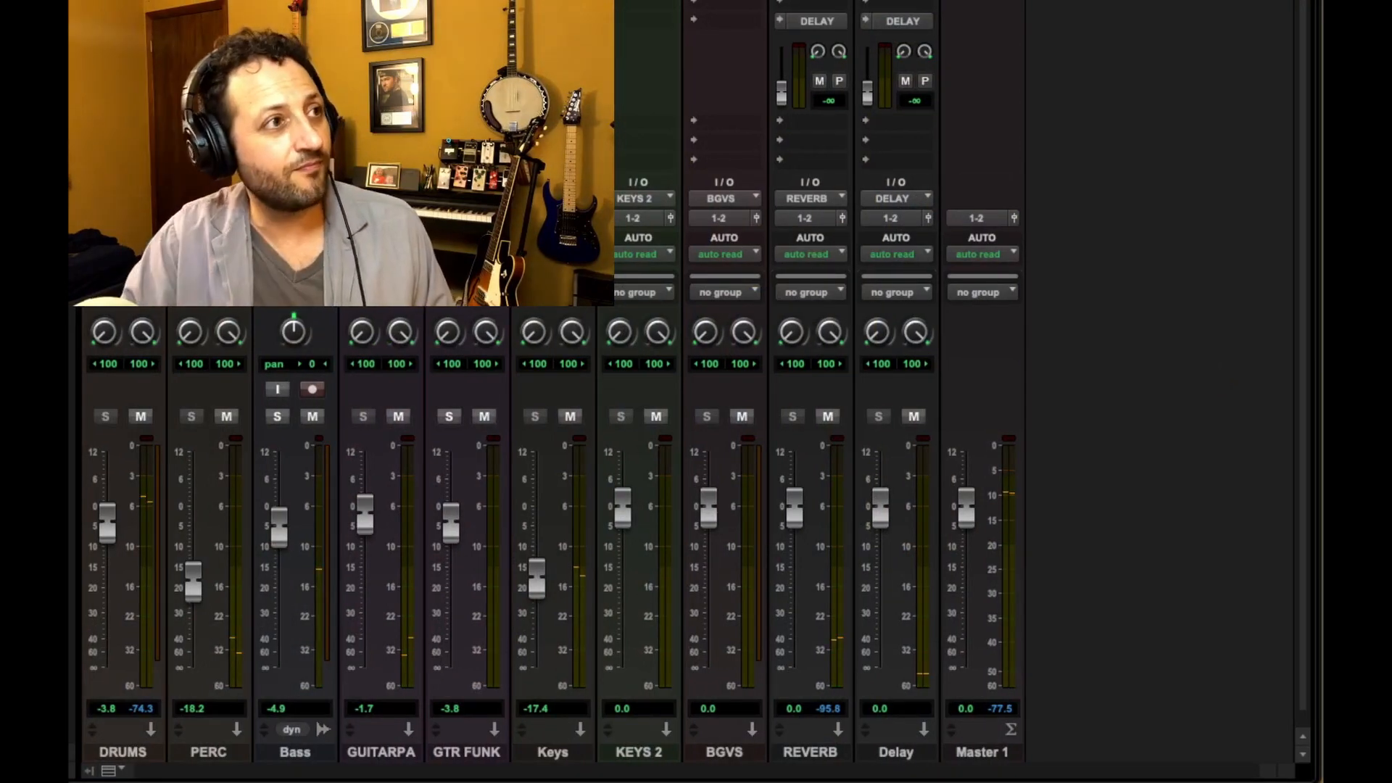
# Play and stop the session repeatedly to listen to the BGVS track
pyautogui.press('space')
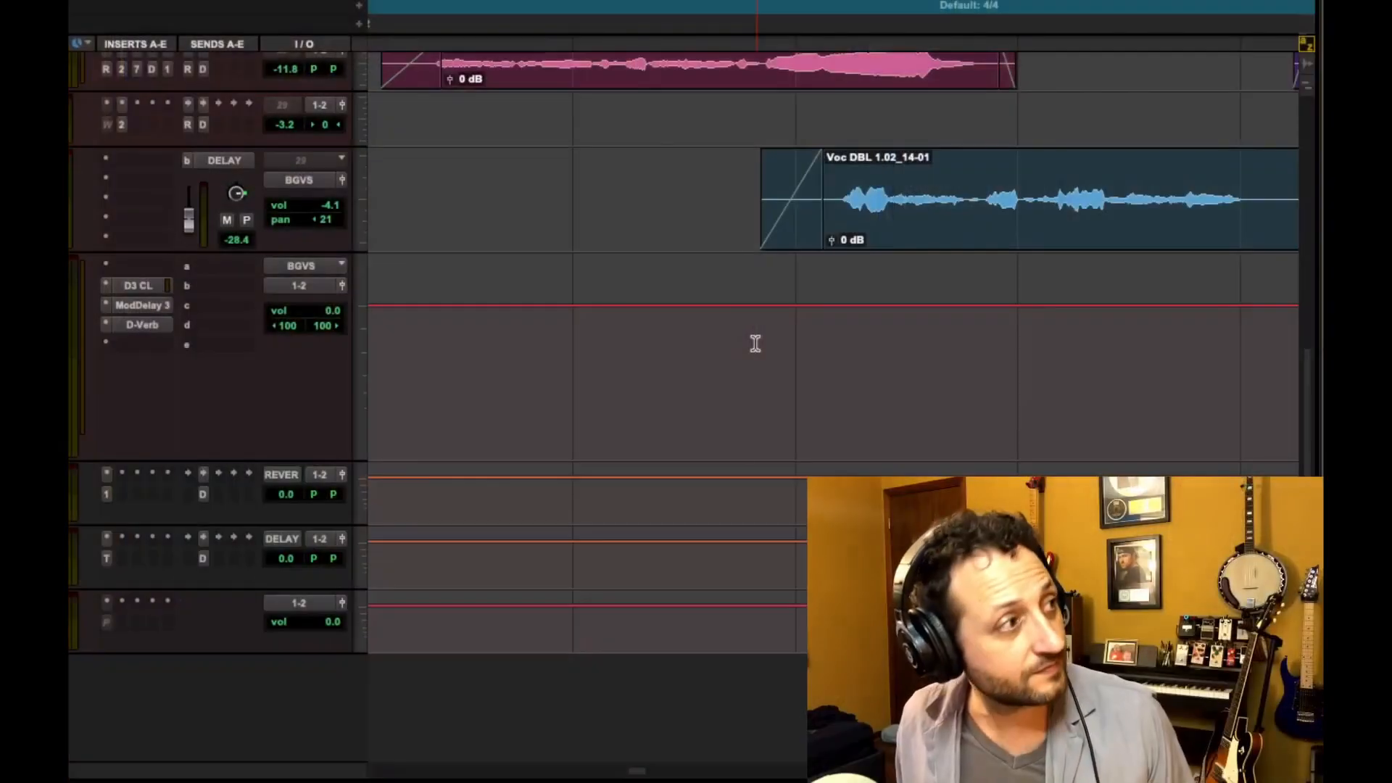
pyautogui.press('space')
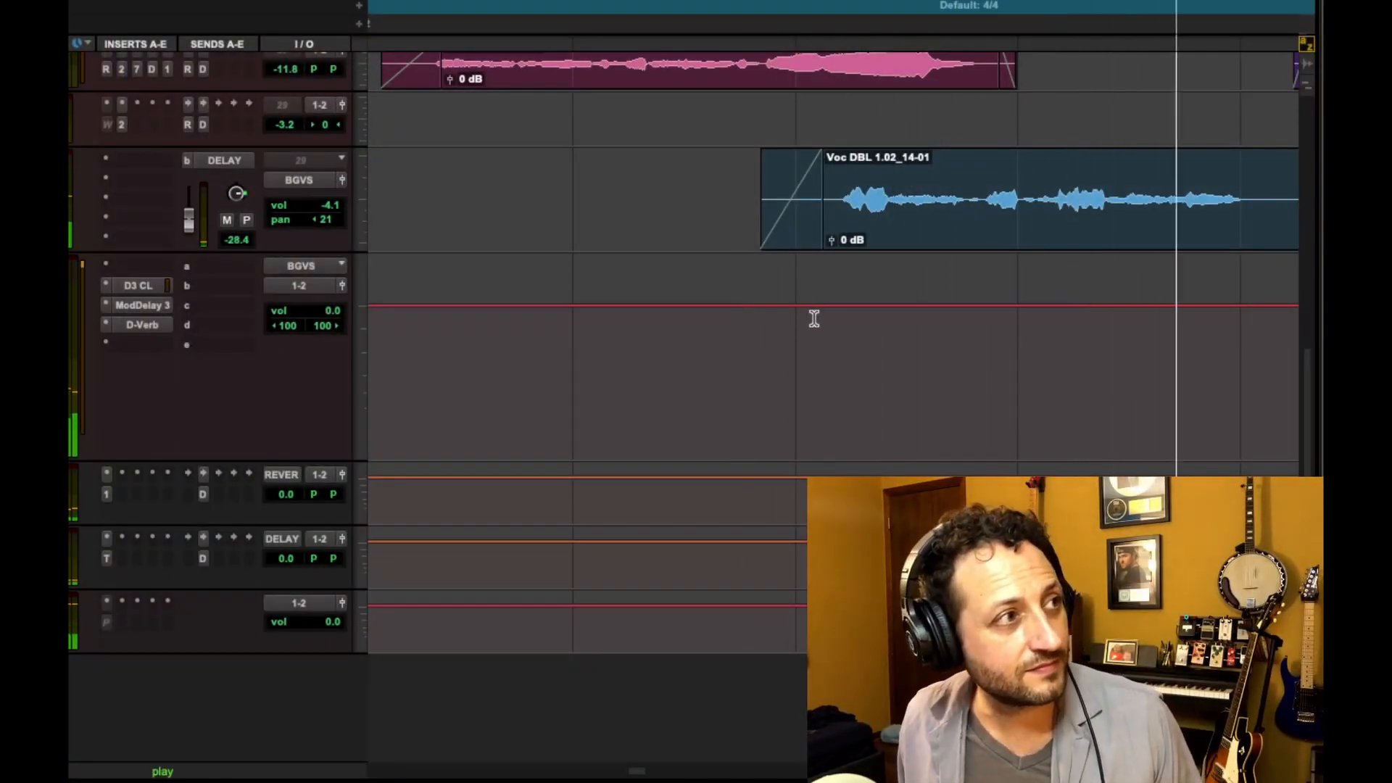
pyautogui.press('space')
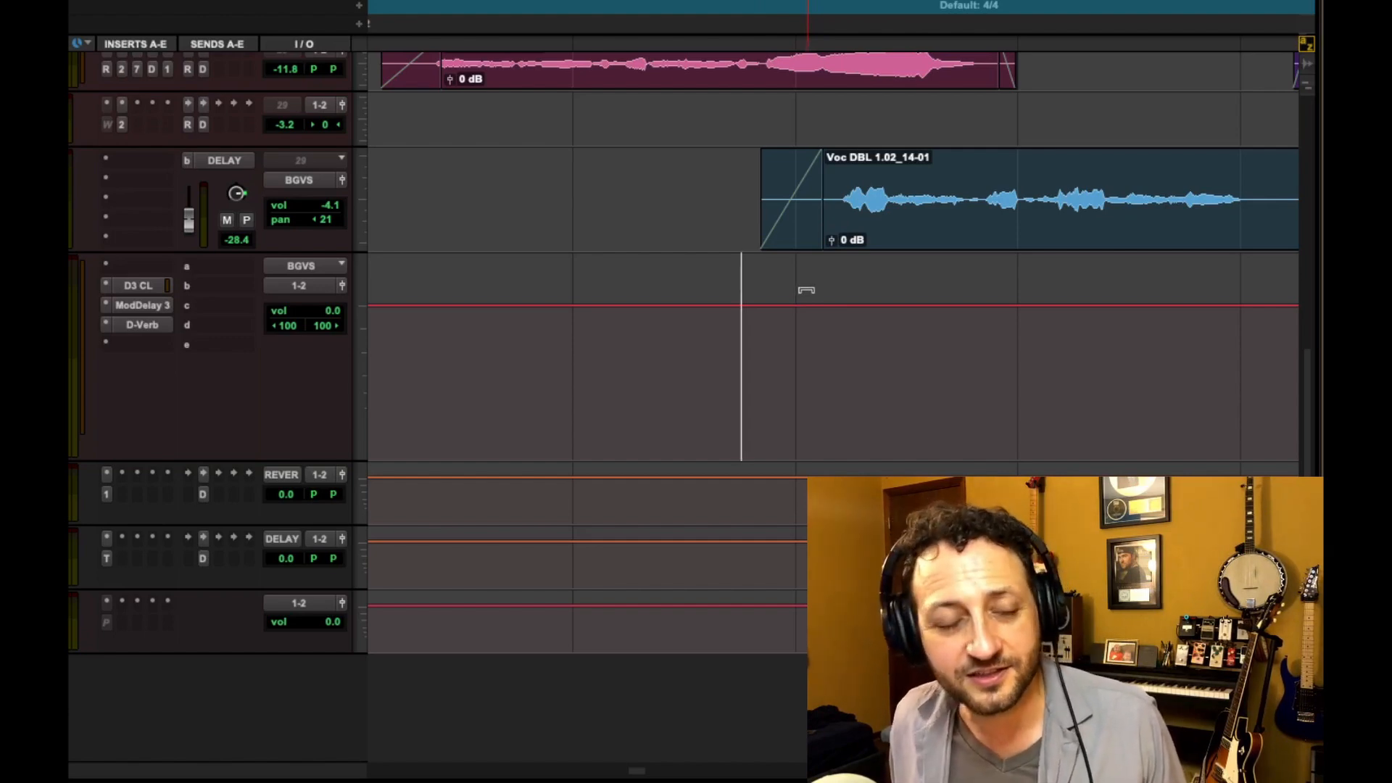
pyautogui.press('space')
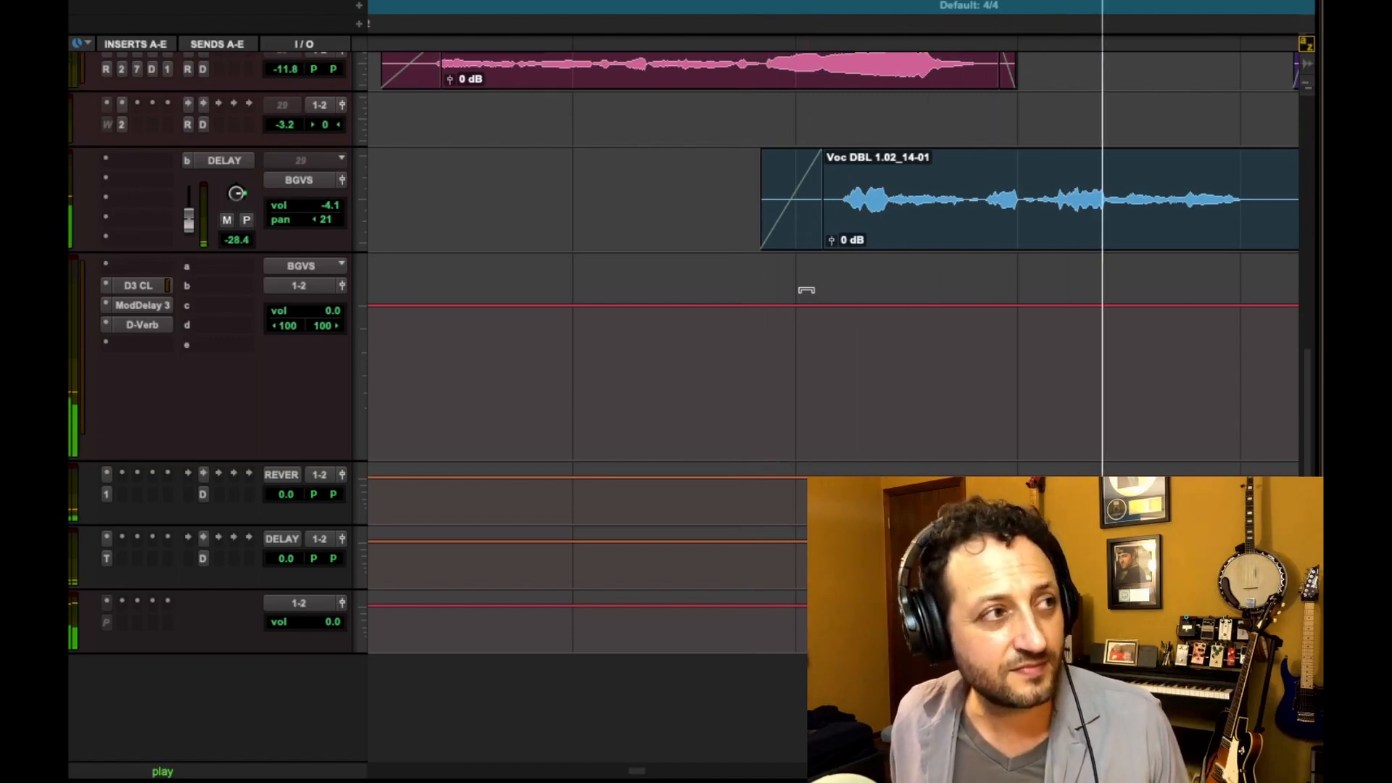
pyautogui.press('space')
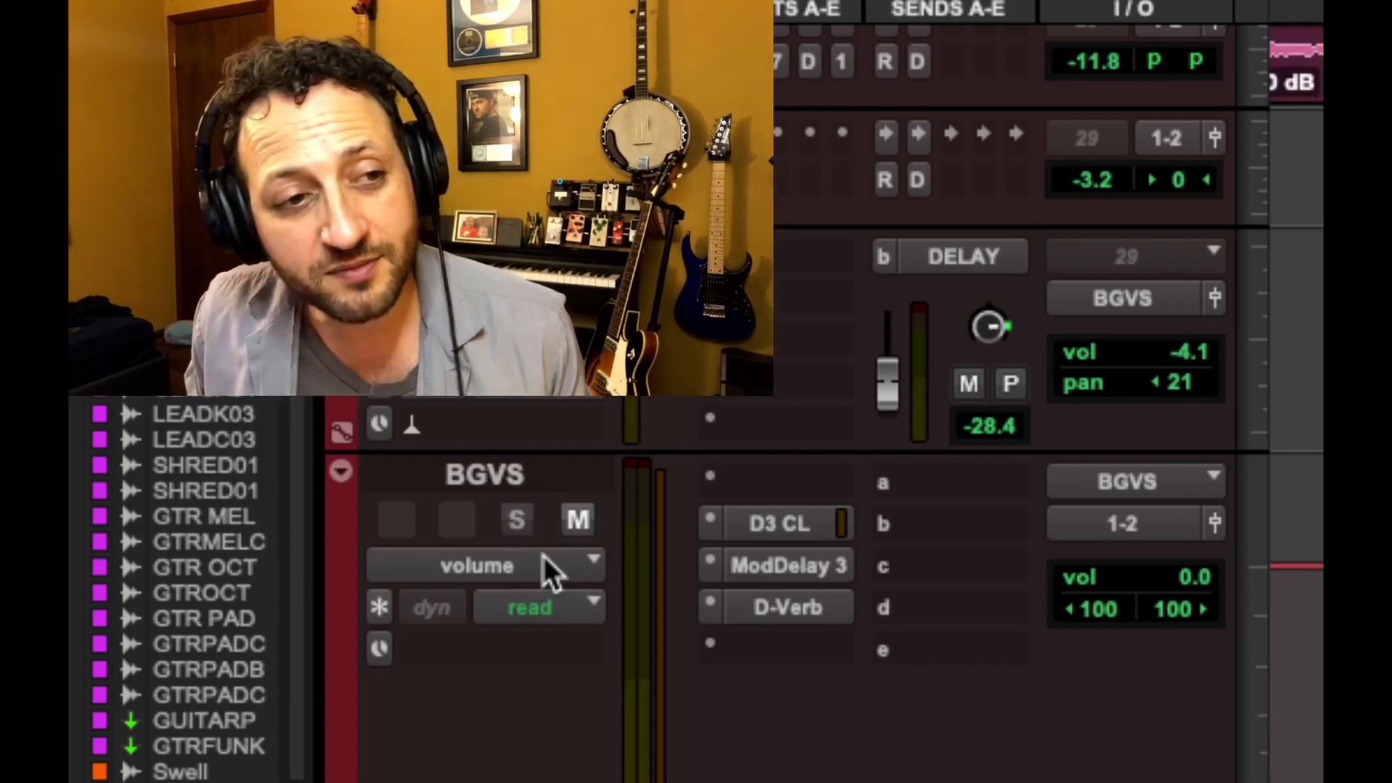
# Examine the track view options for the BGVS and Voc DBL 1.02 tracks without changing them
pyautogui.click(544, 556)
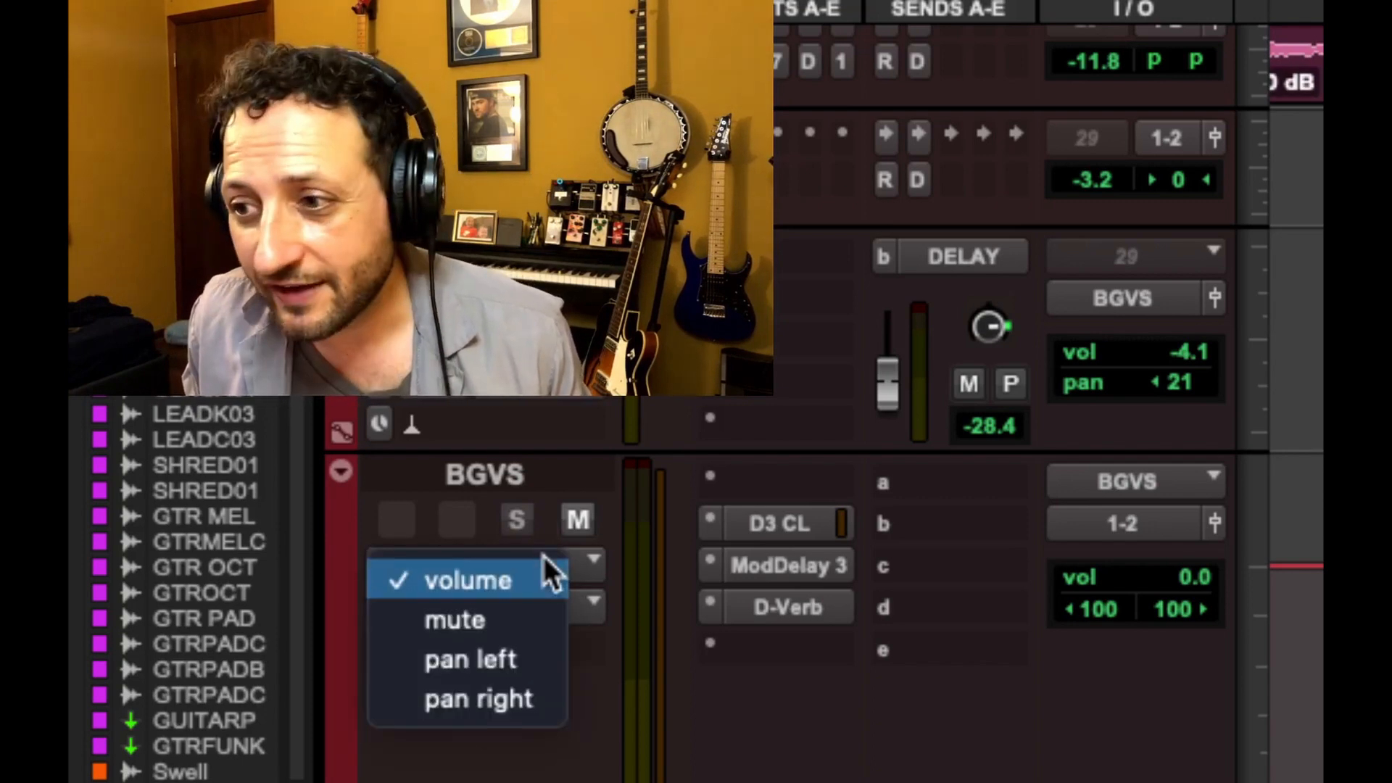
pyautogui.click(543, 556)
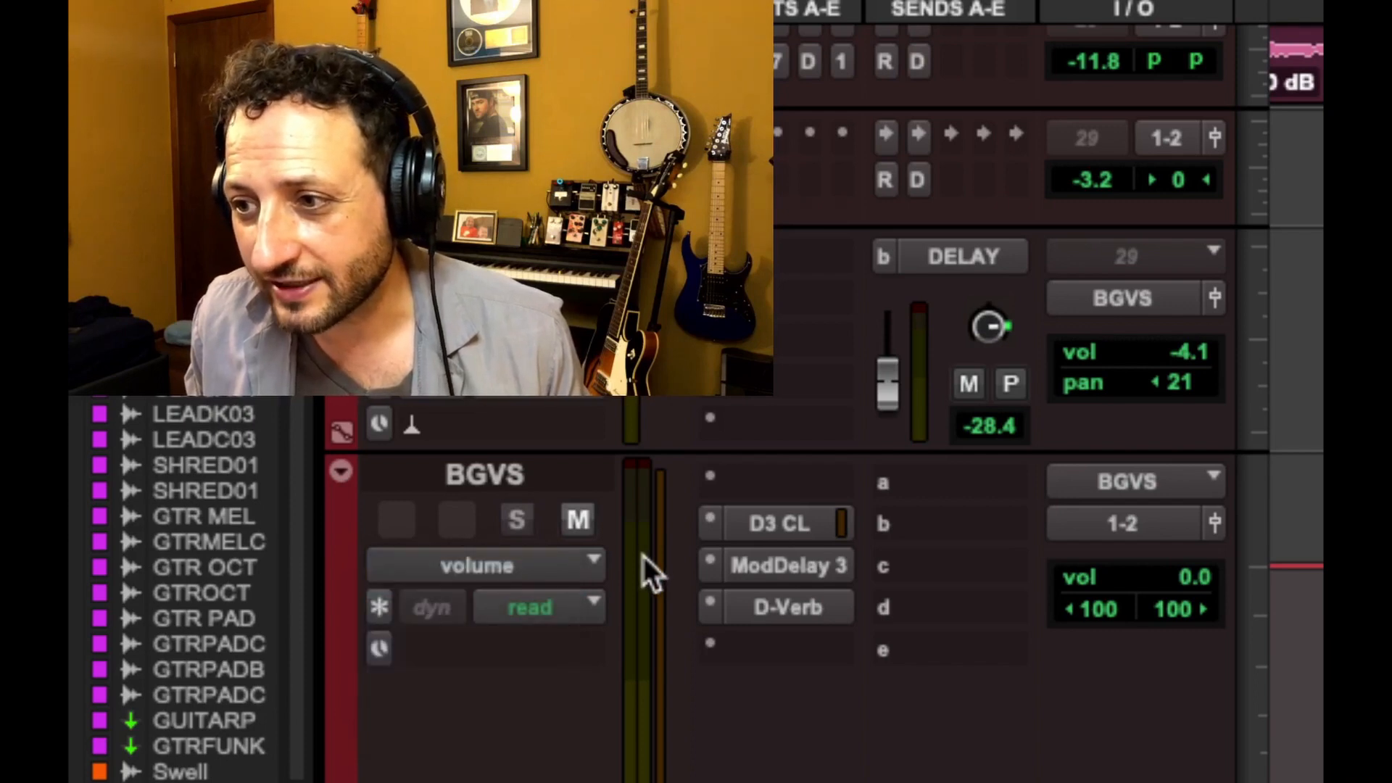
pyautogui.scroll(4, 641, 557)
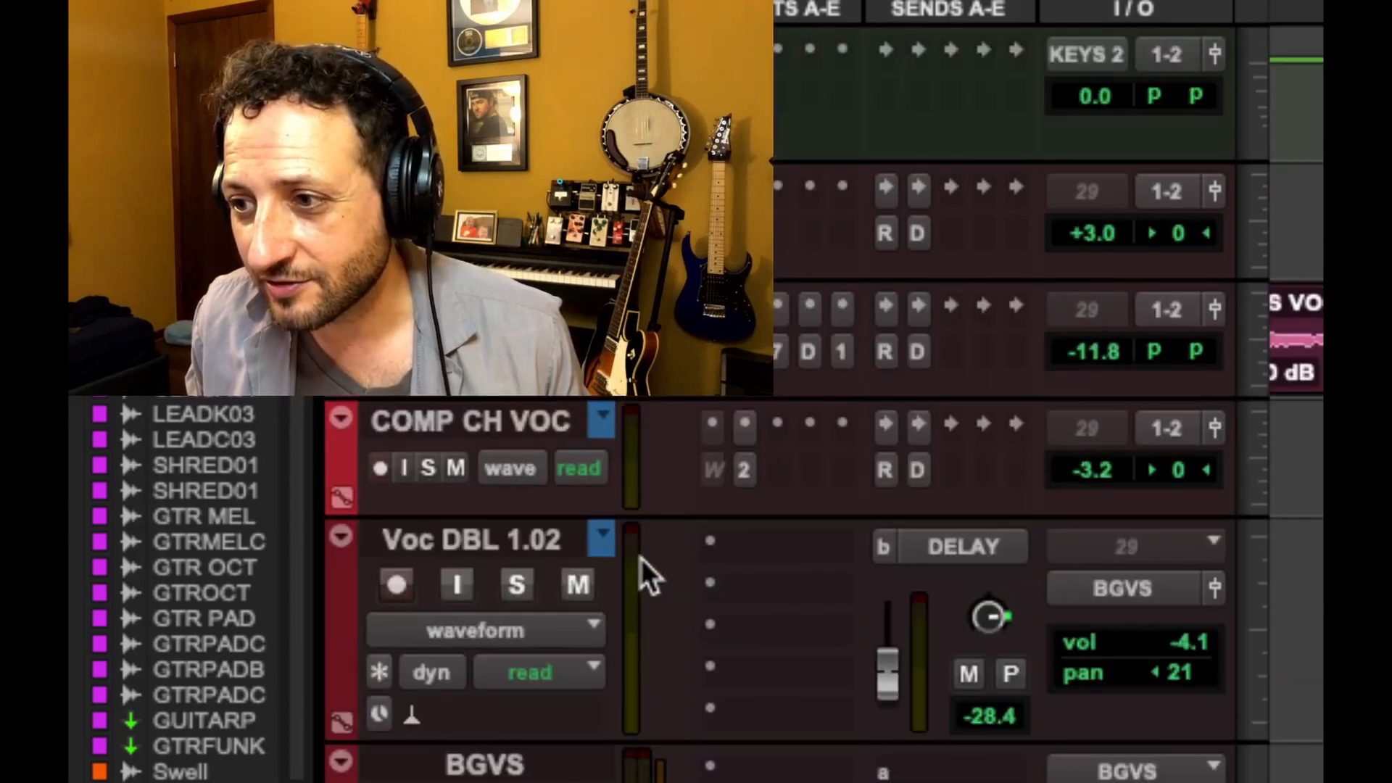
pyautogui.click(548, 628)
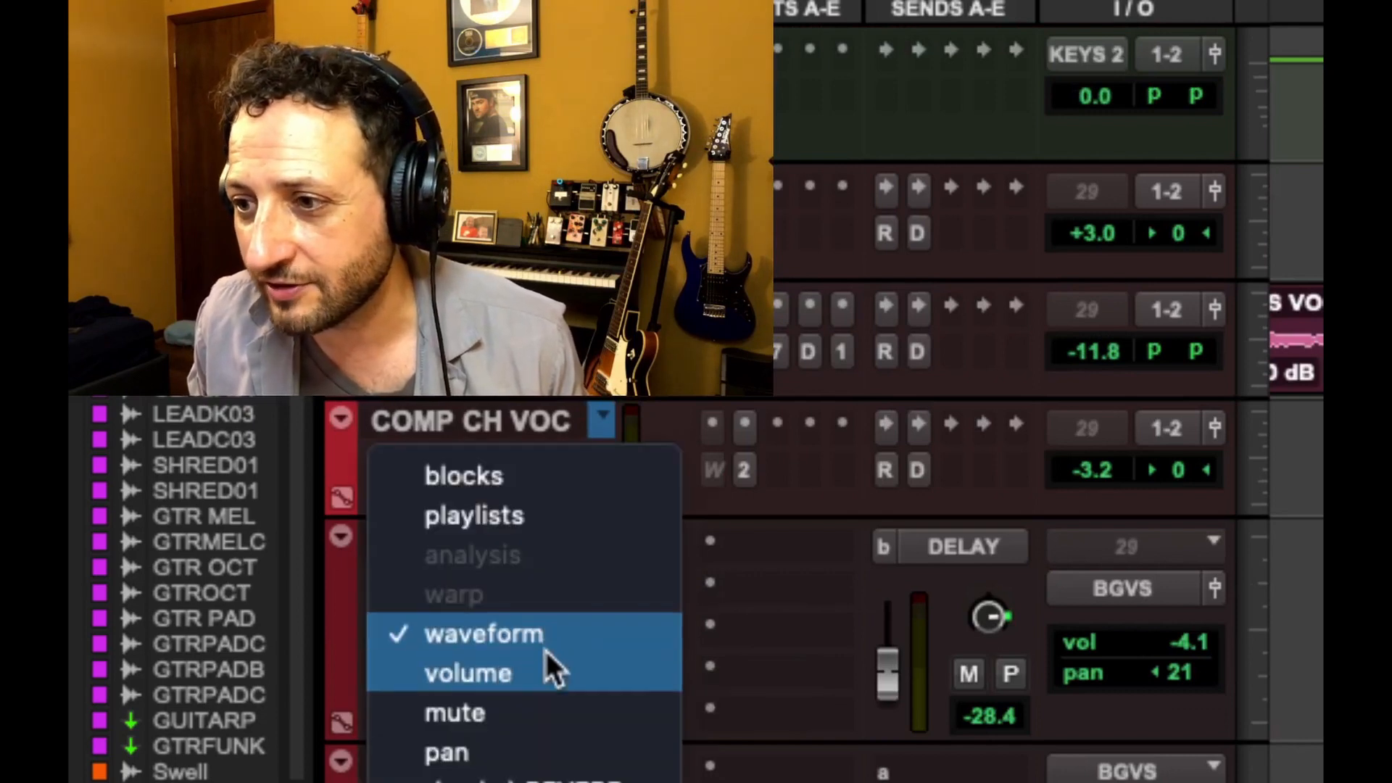
pyautogui.click(158, 642)
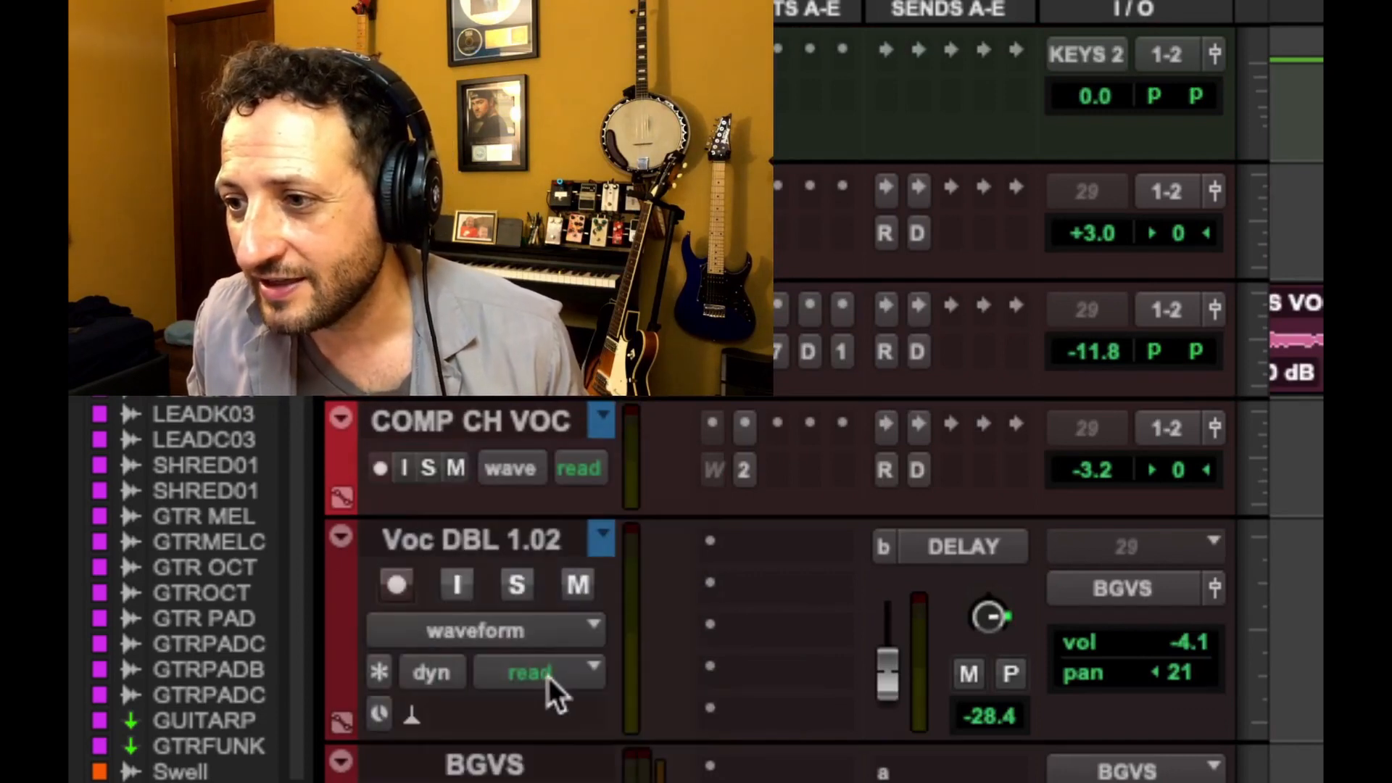
pyautogui.scroll(-3, 554, 671)
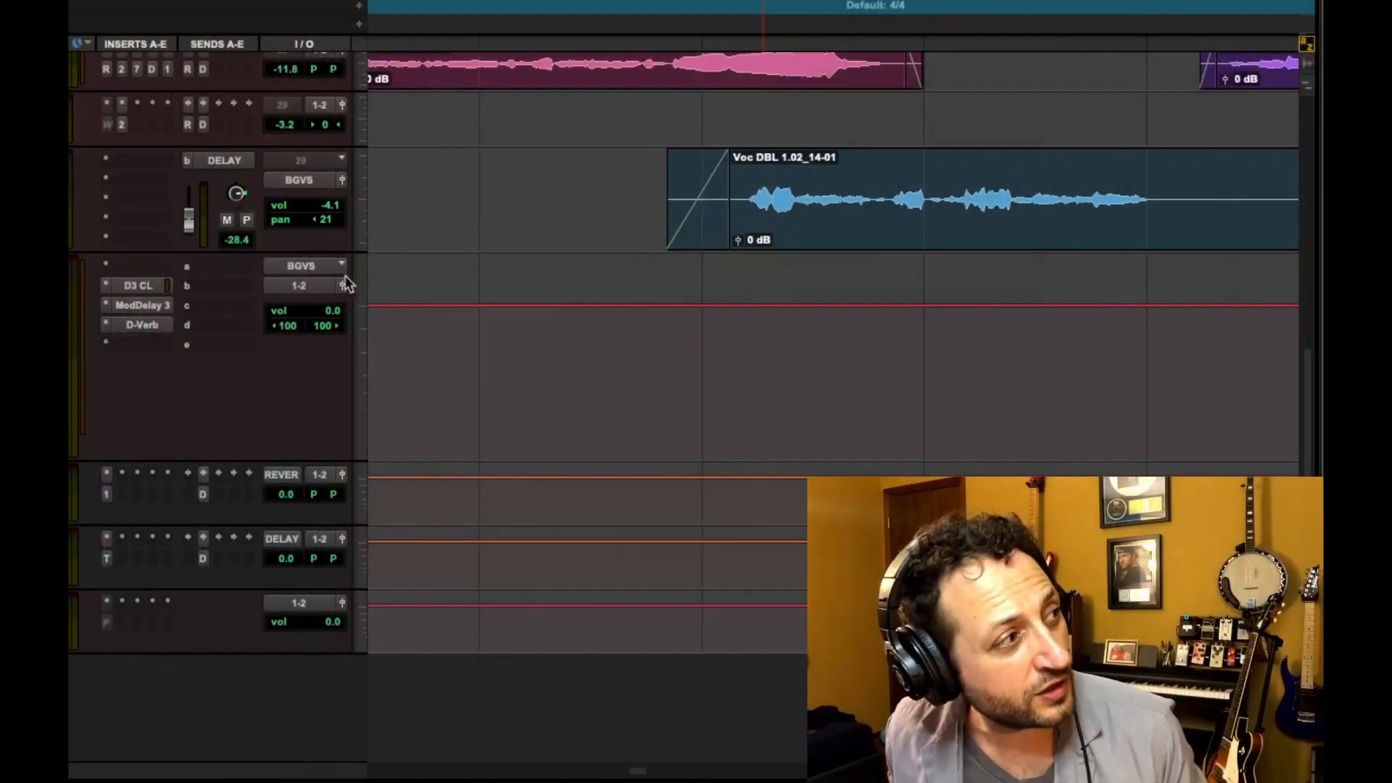
# Cycle through the Grabber, Selector and Trim tools and enable the Smart Tool
pyautogui.click(646, 259)
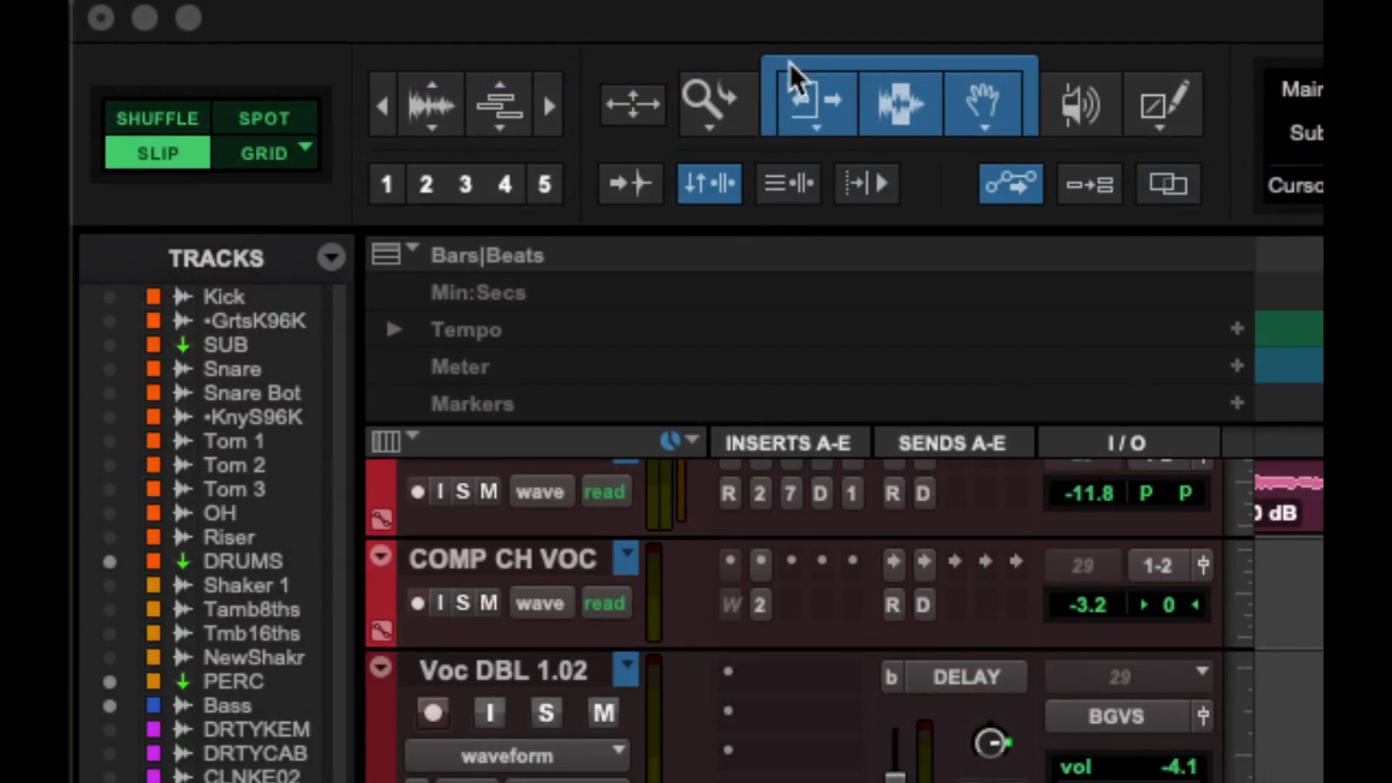
pyautogui.click(991, 109)
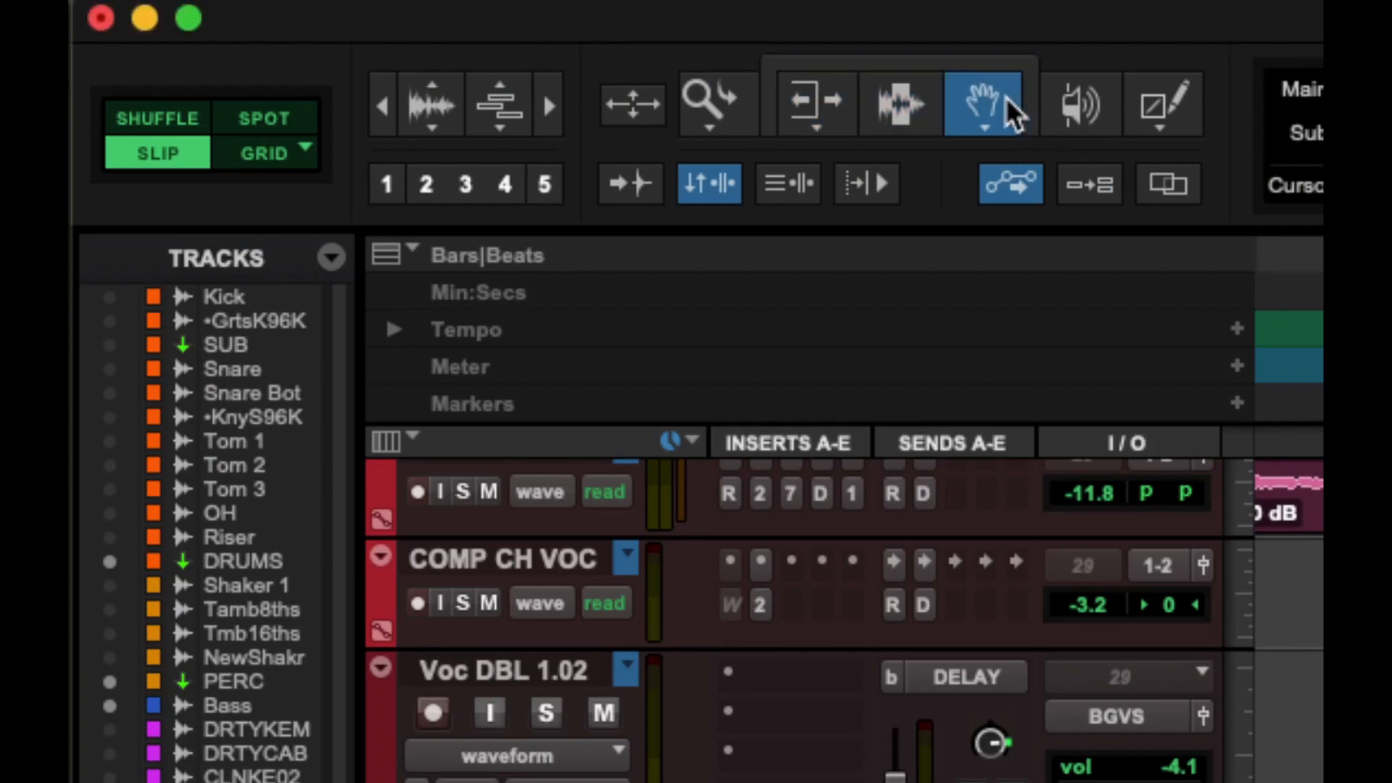
pyautogui.click(901, 102)
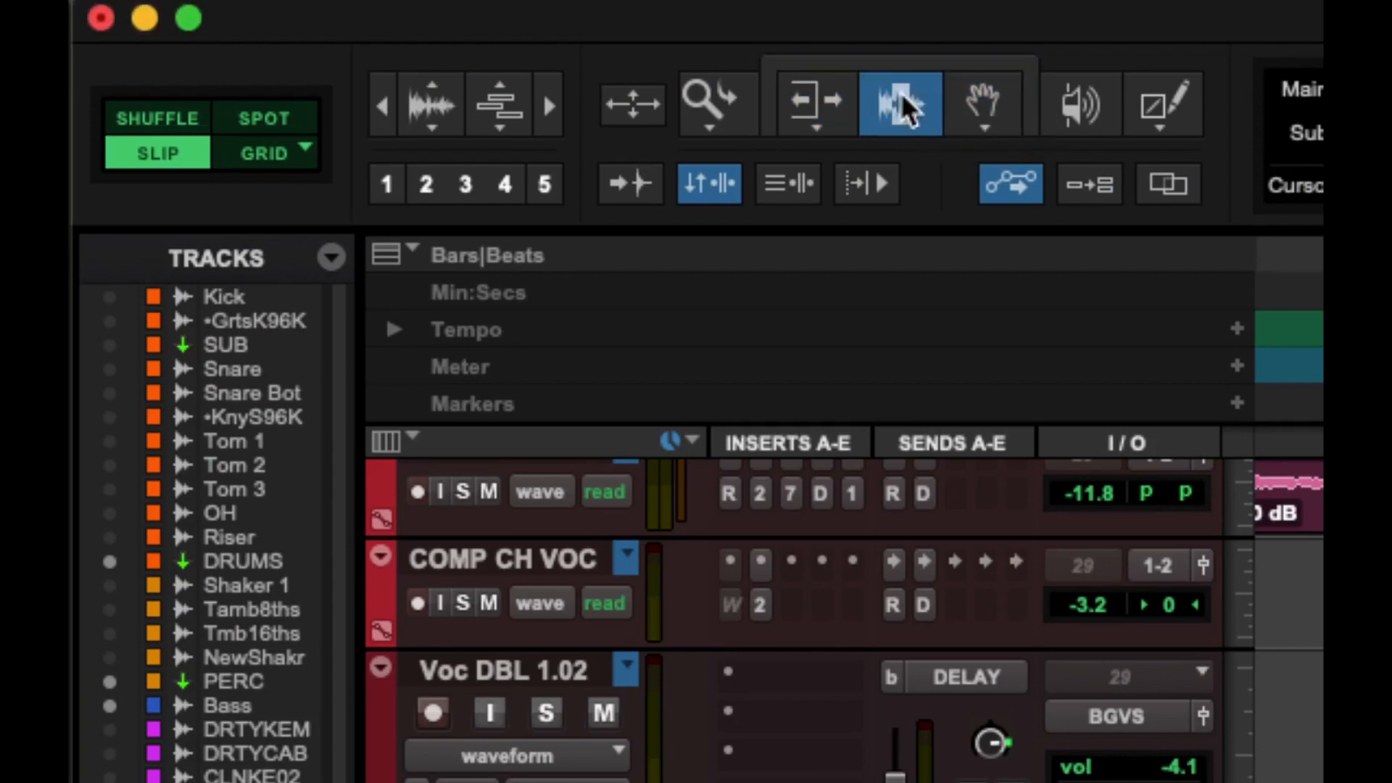
pyautogui.click(797, 110)
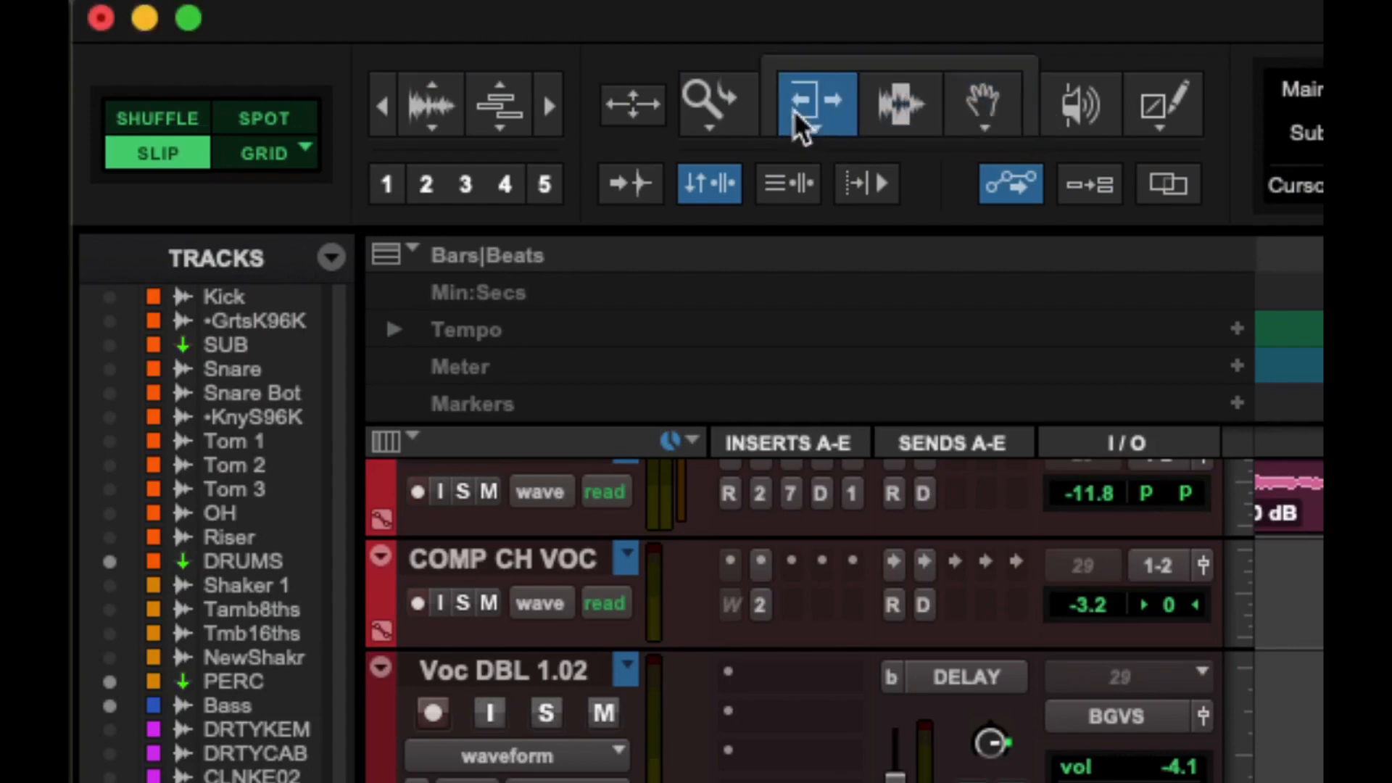
pyautogui.click(918, 64)
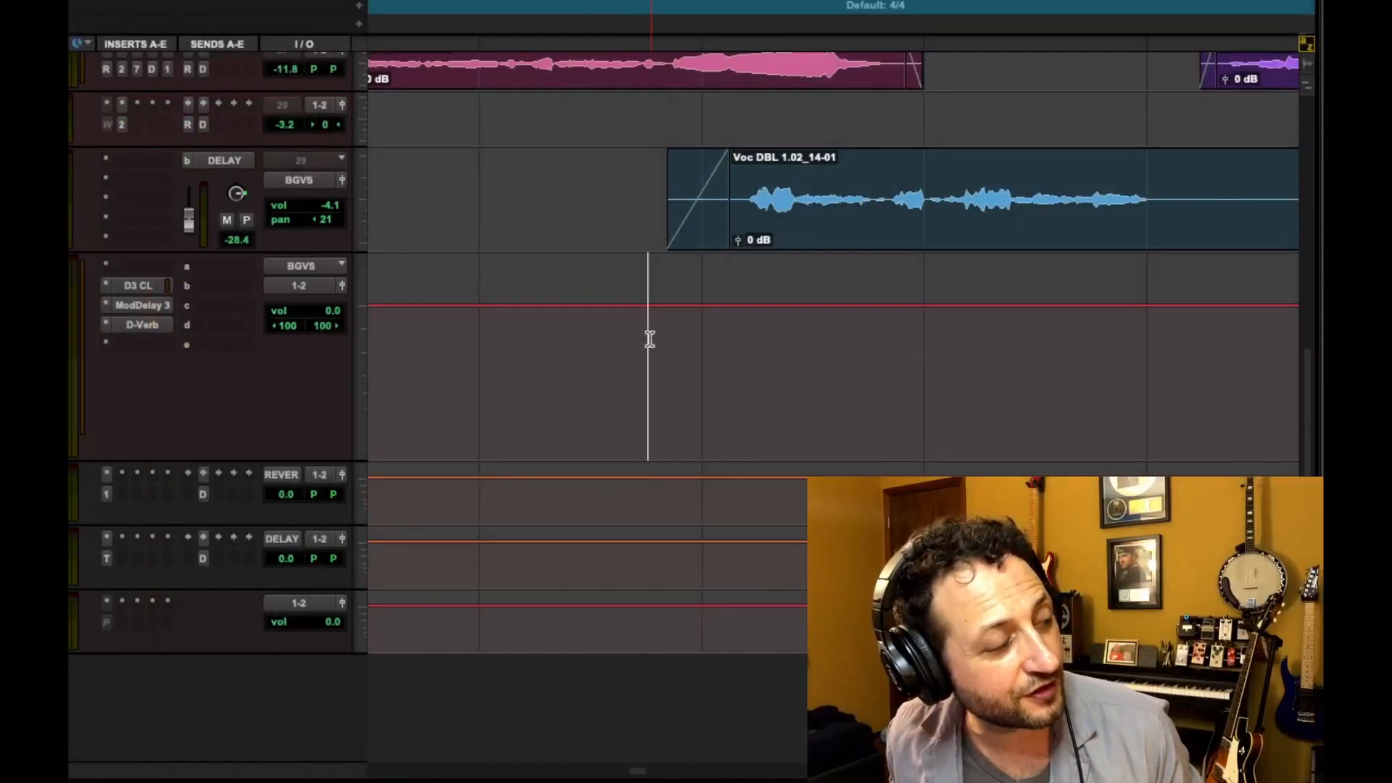
# Select a range on the BGVS volume automation and trim its level up by 3 dB
pyautogui.moveTo(649, 339); pyautogui.dragTo(856, 337)
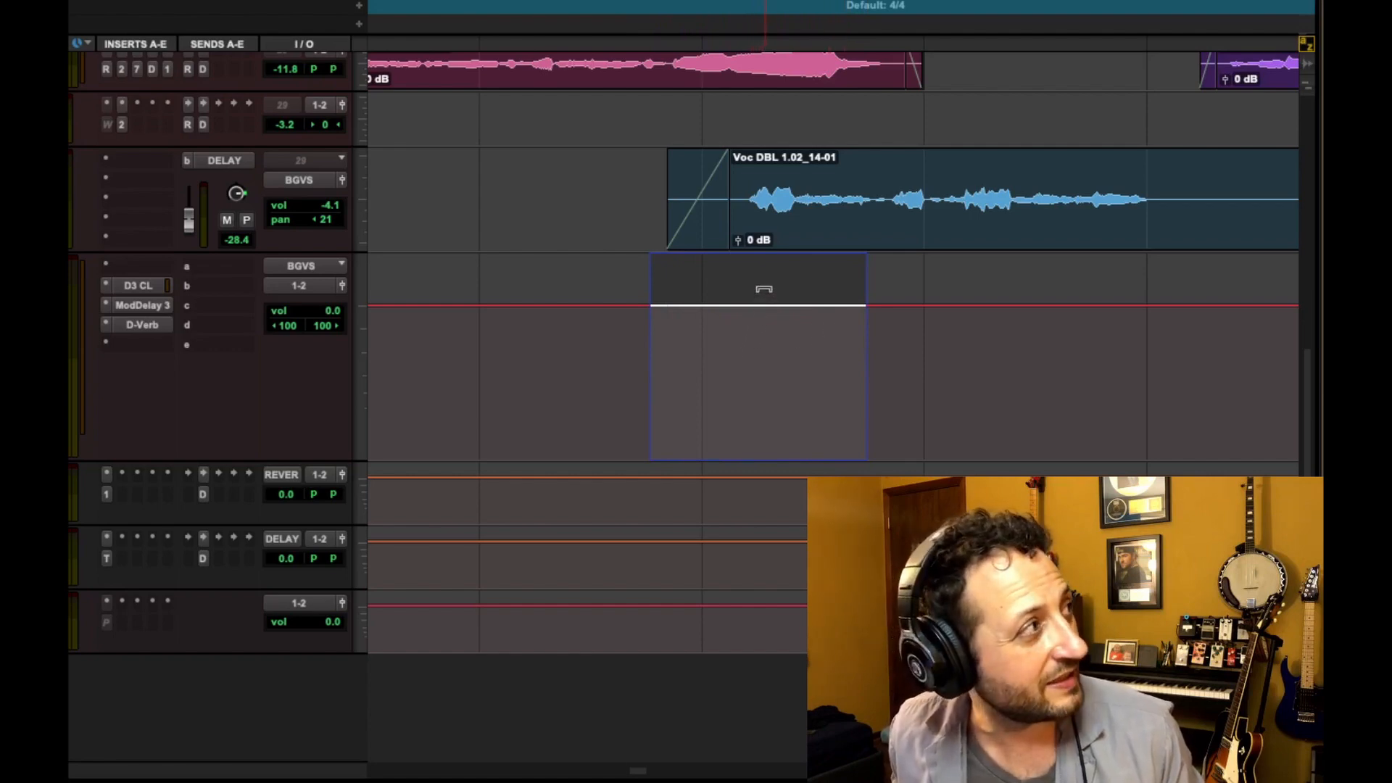
pyautogui.click(764, 288)
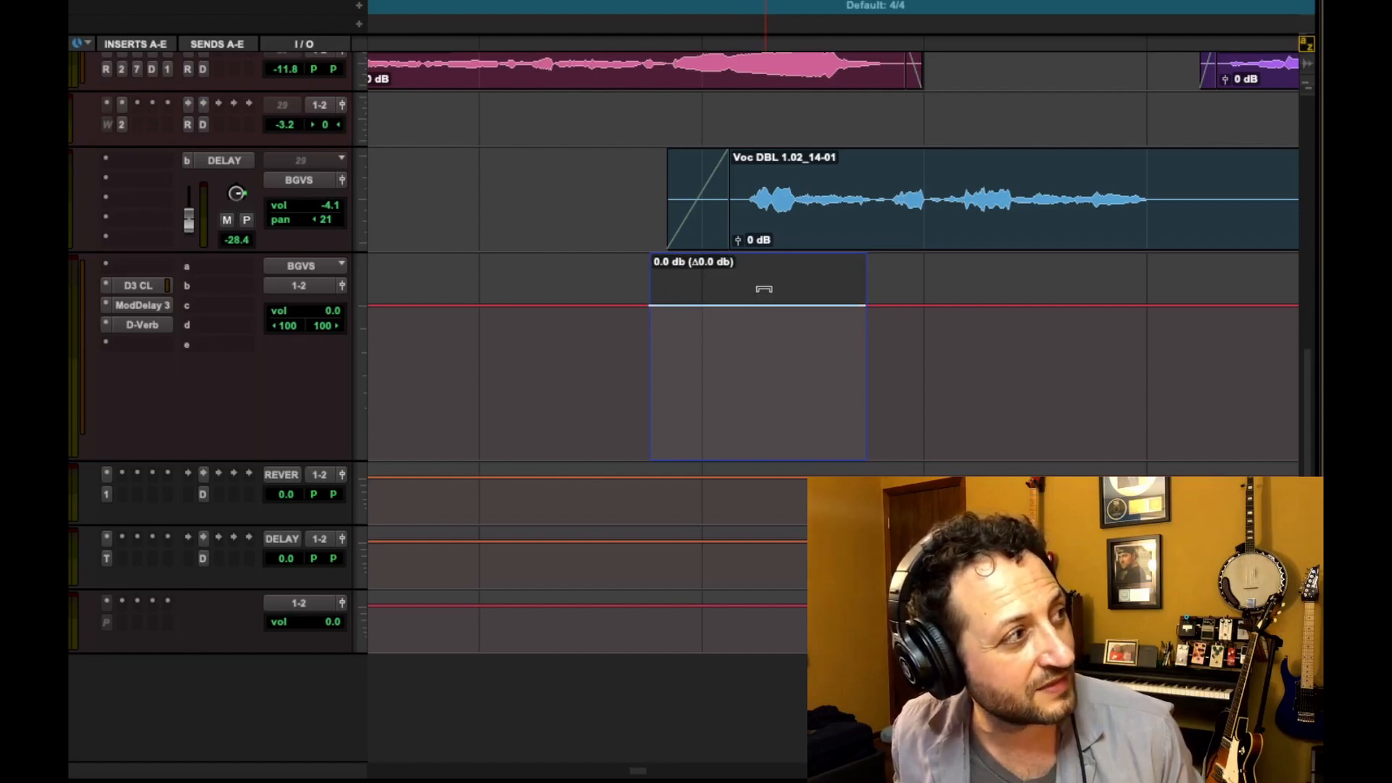
pyautogui.moveTo(764, 288); pyautogui.dragTo(756, 341)
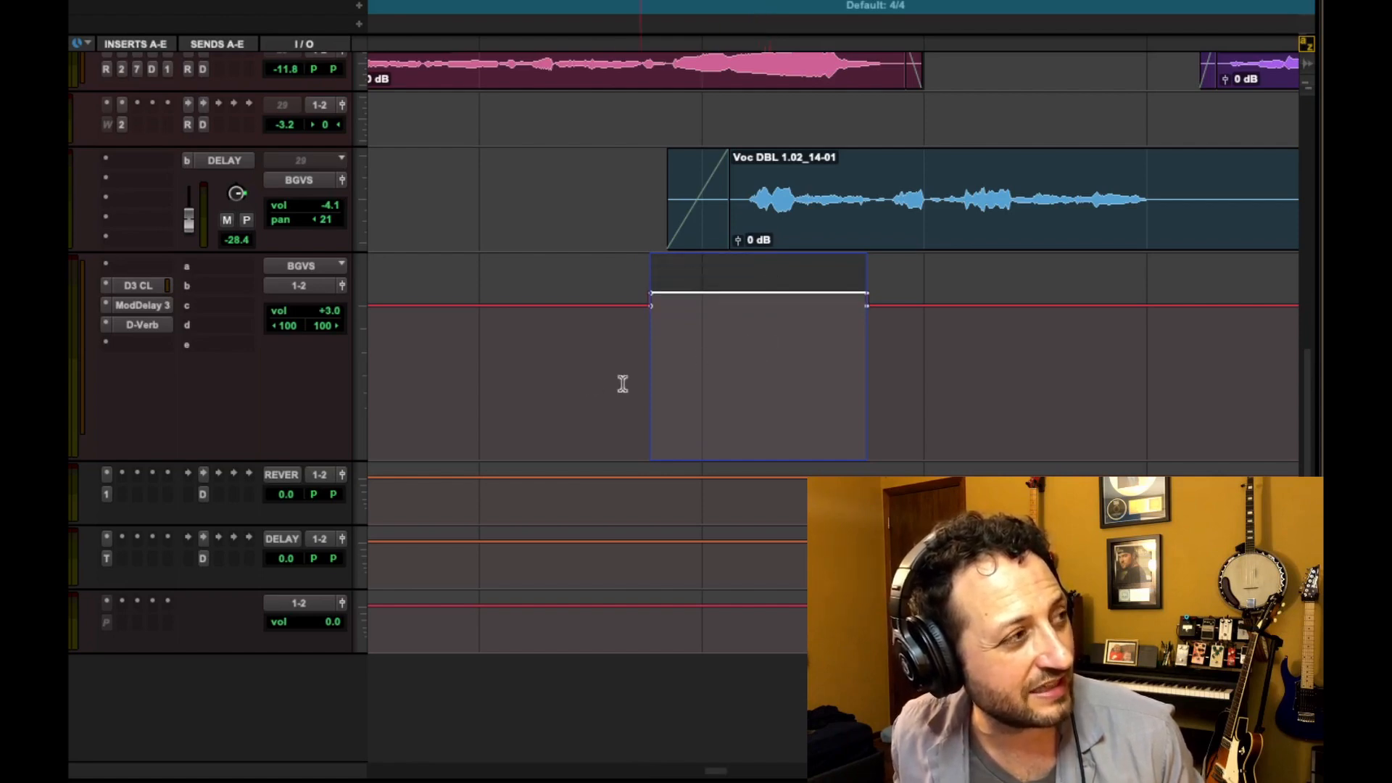
pyautogui.click(562, 371)
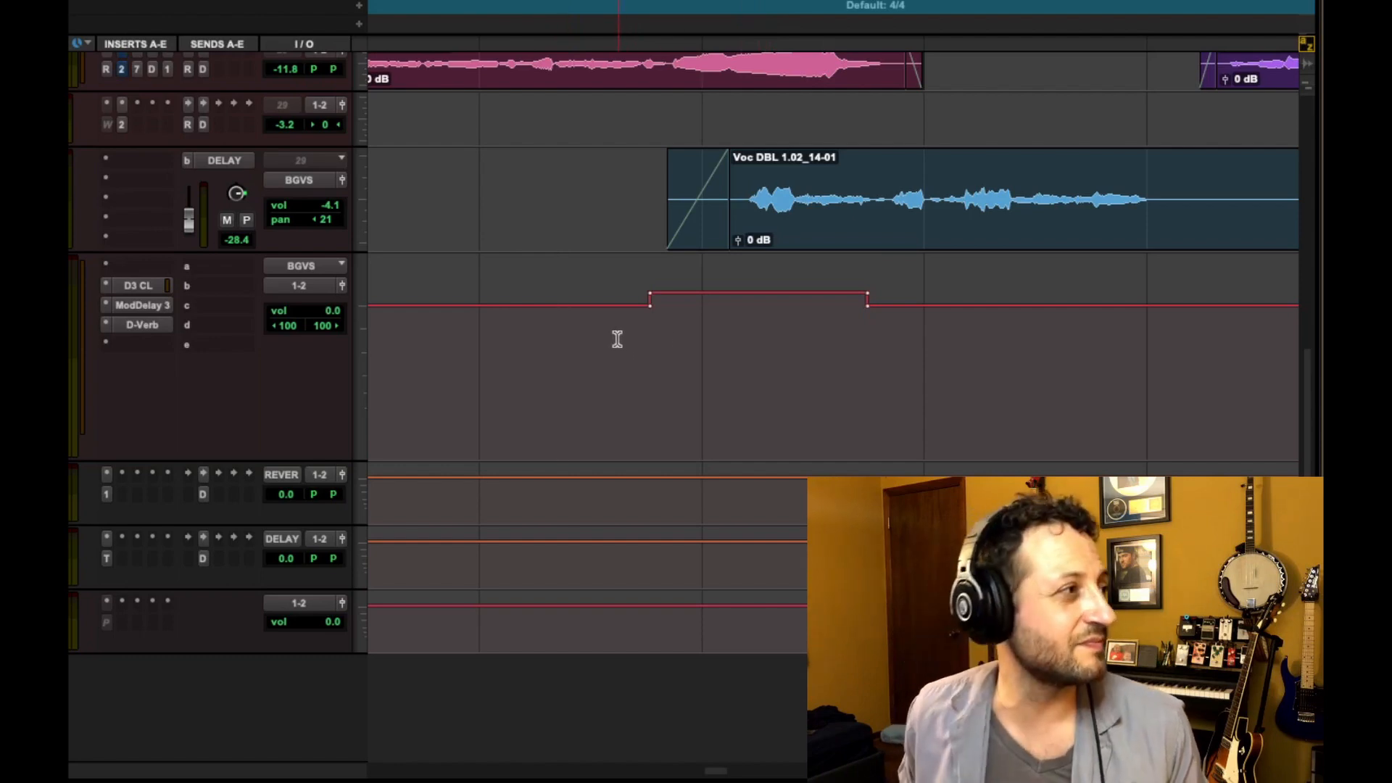
# Audition the boosted BGVS section and nudge its volume slightly higher
pyautogui.press('space')
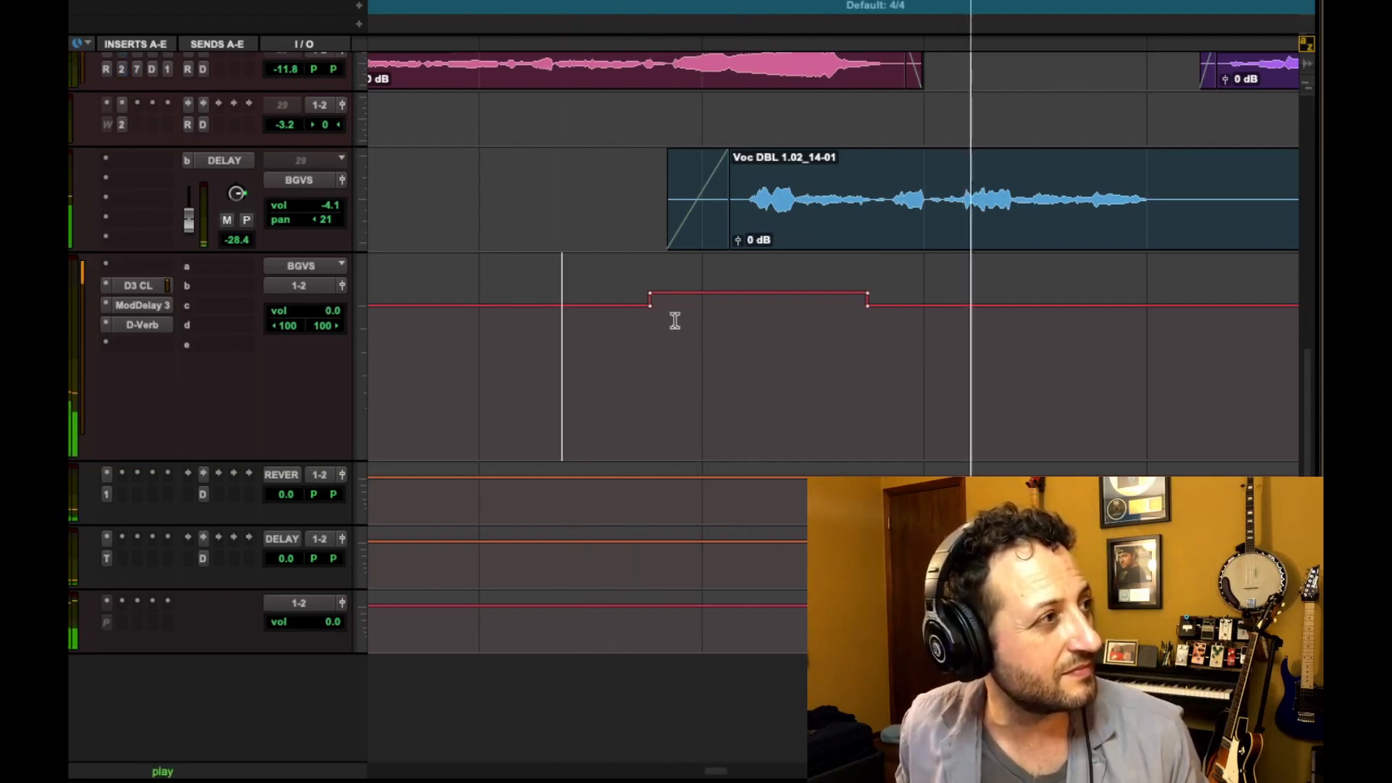
pyautogui.press('space')
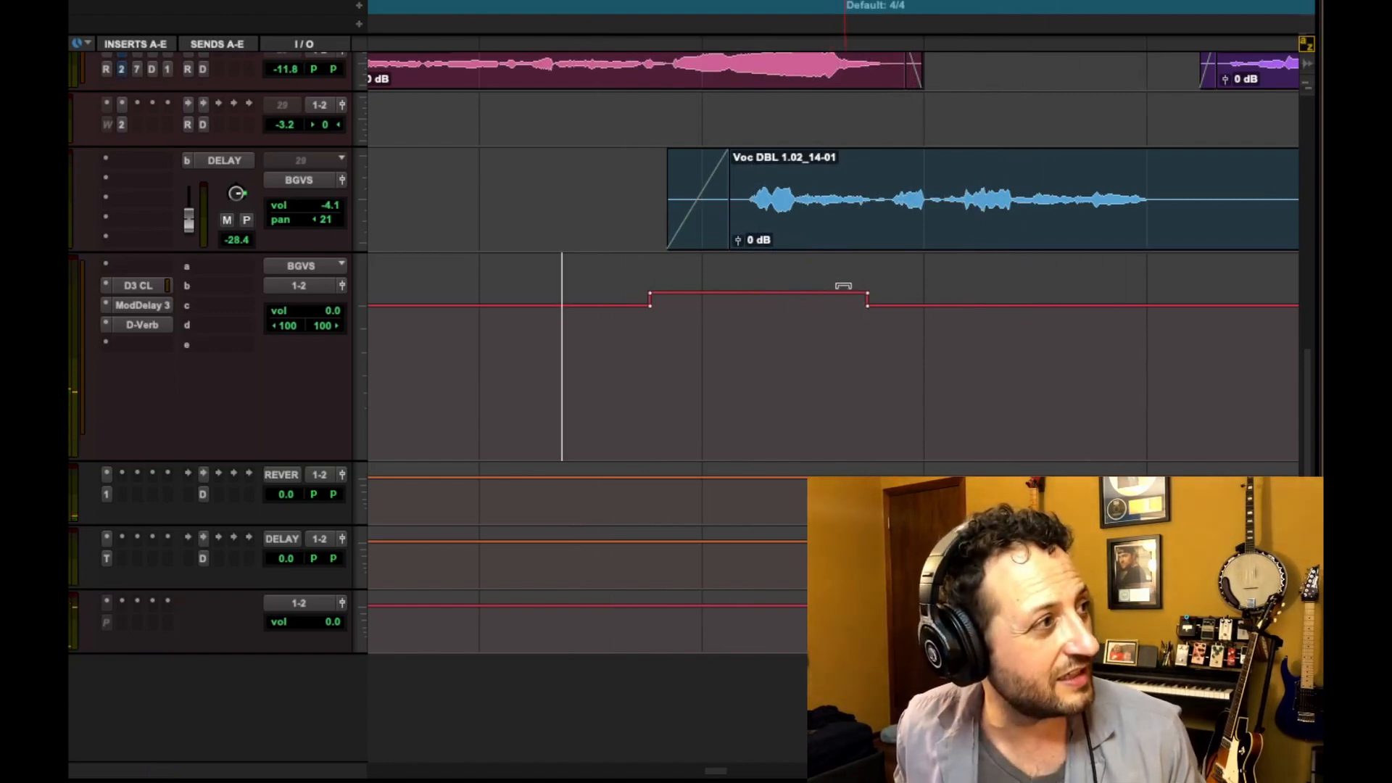
pyautogui.moveTo(843, 286); pyautogui.dragTo(844, 282)
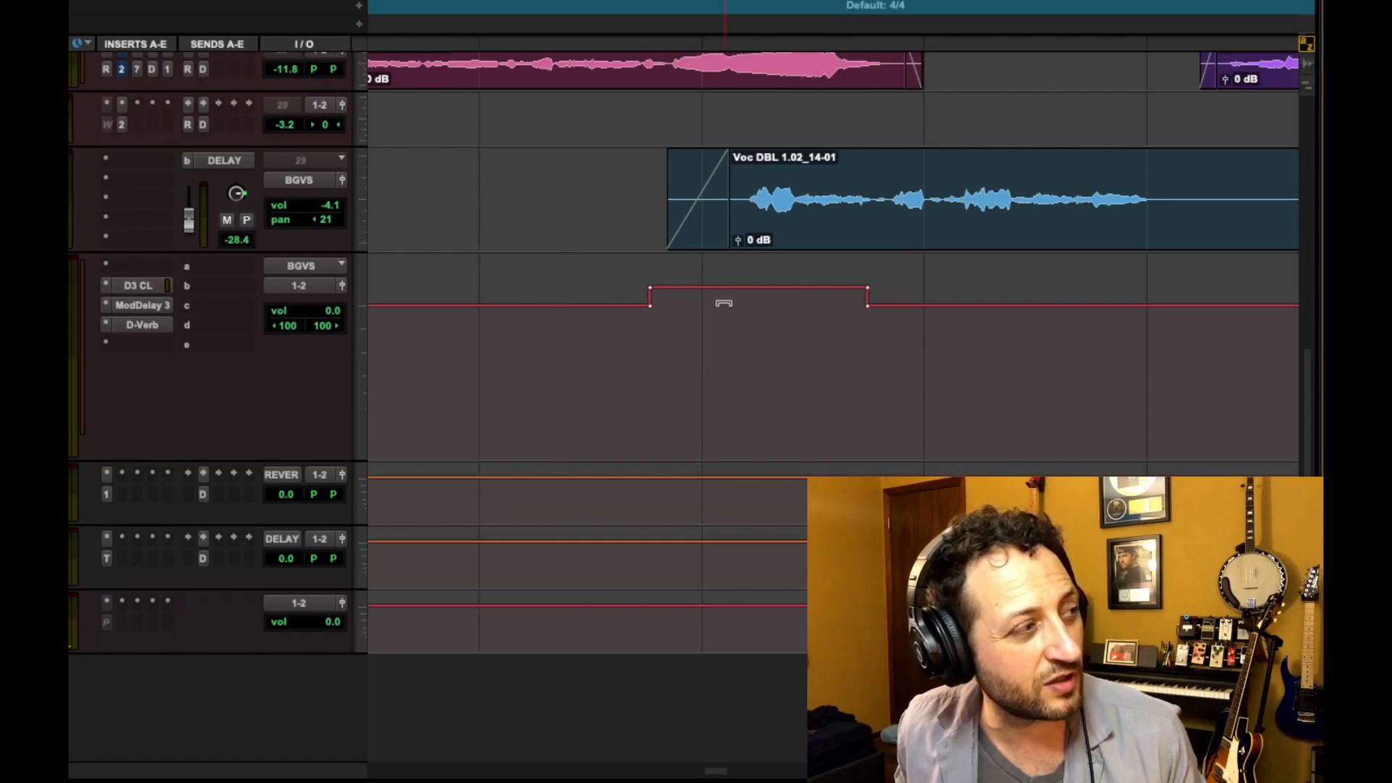
pyautogui.press('space')
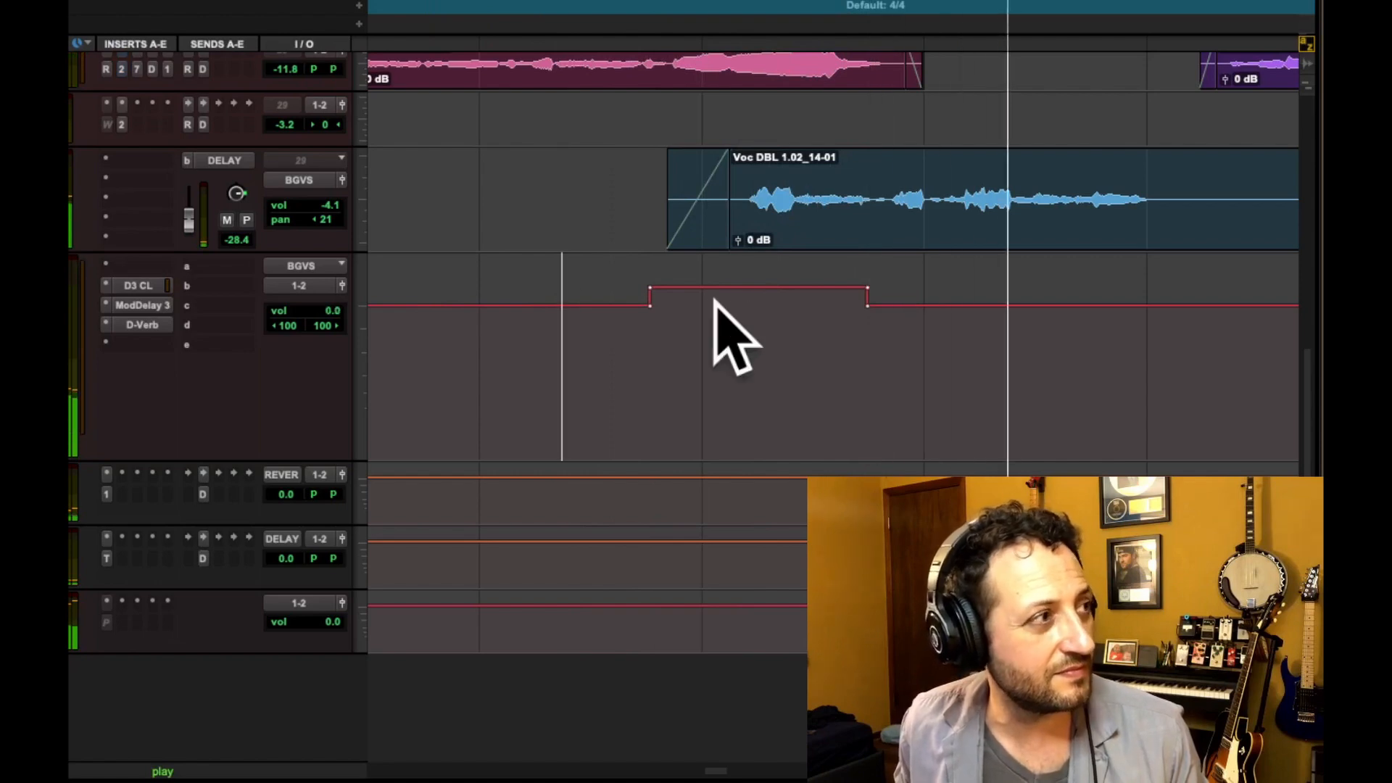
pyautogui.press('space')
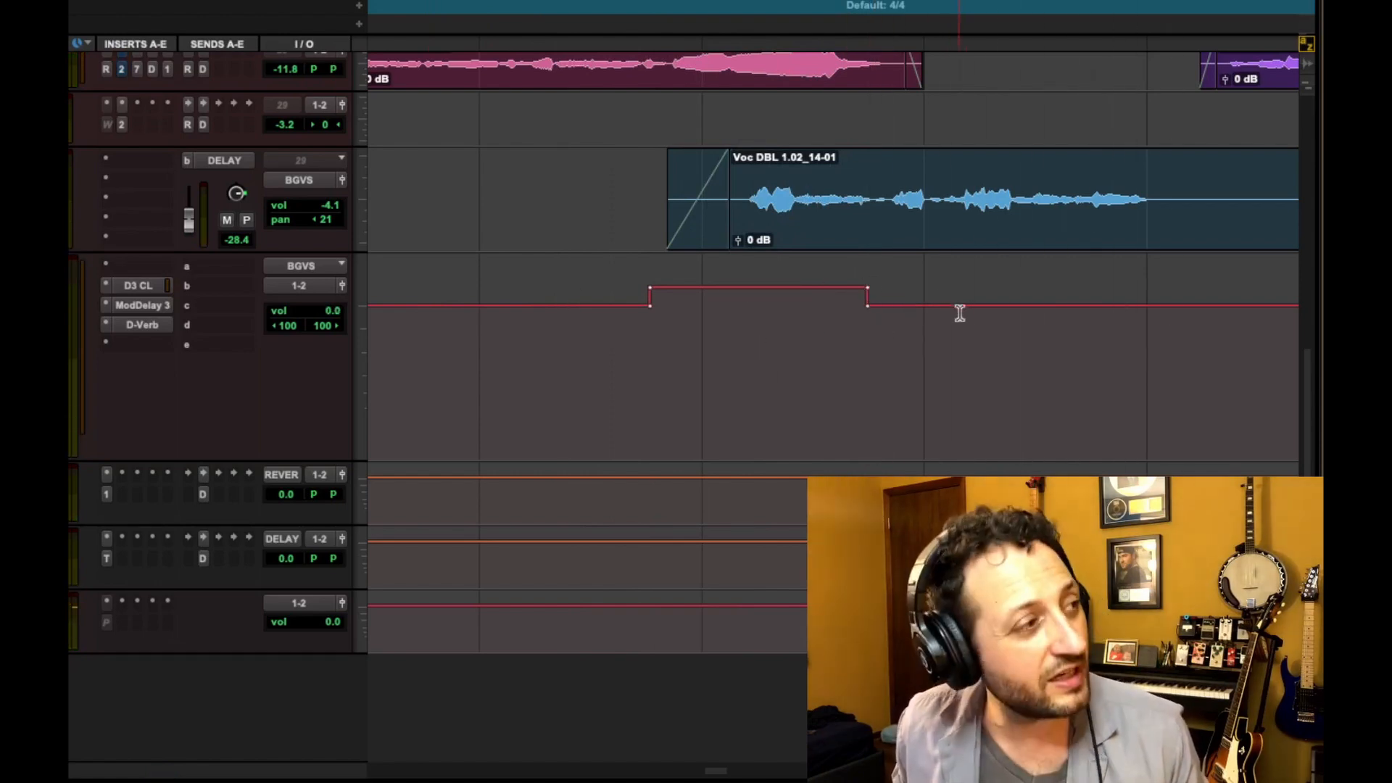
# Select the following range on the BGVS volume lane and trim it up by 2 dB
pyautogui.moveTo(1174, 313); pyautogui.dragTo(865, 315)
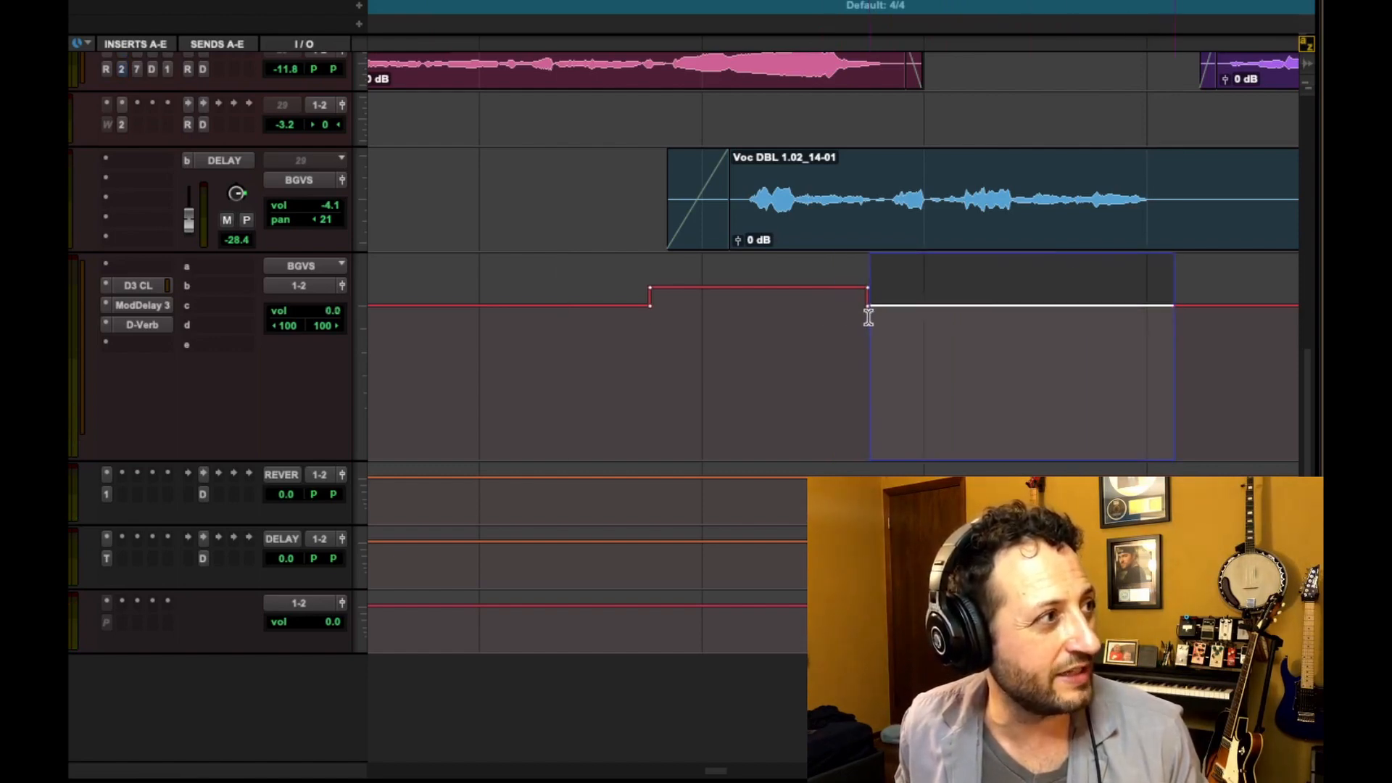
pyautogui.moveTo(991, 292); pyautogui.dragTo(1000, 281)
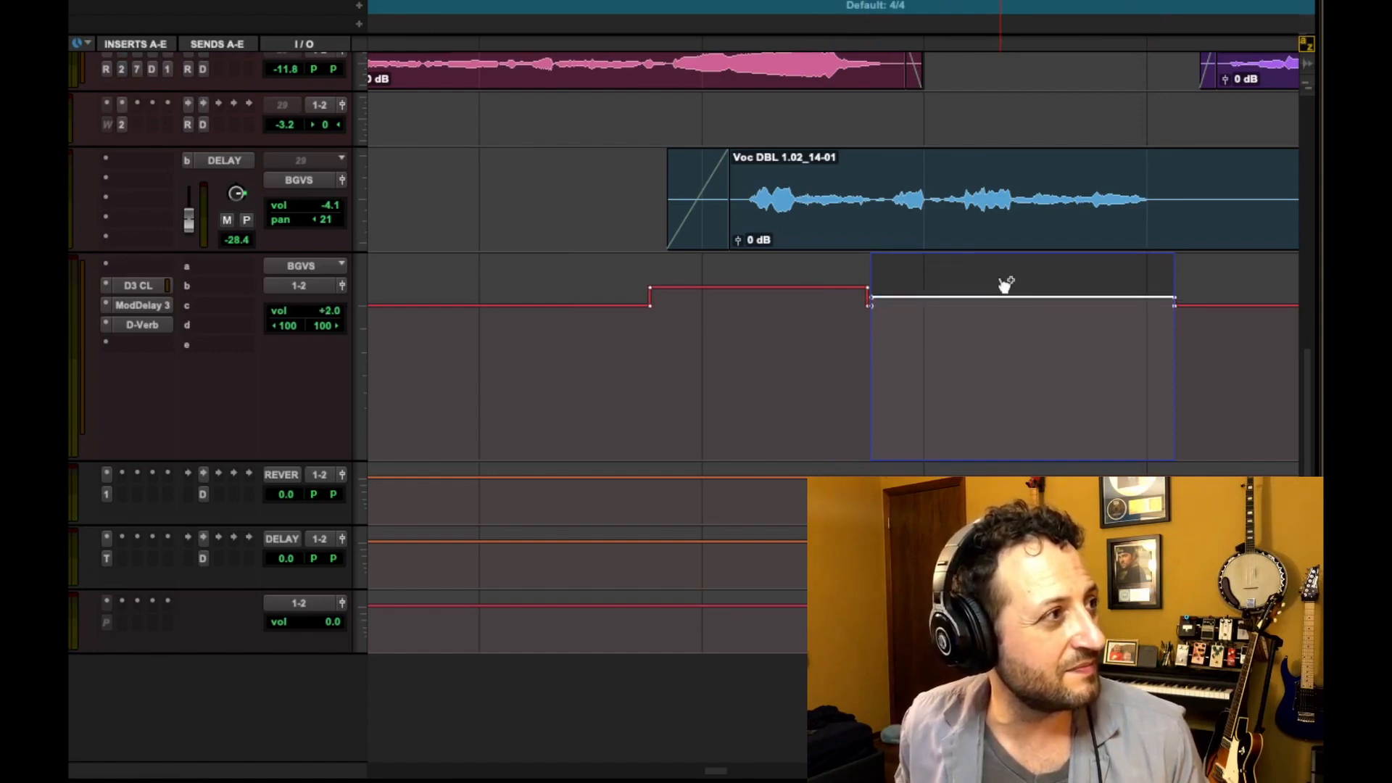
pyautogui.click(629, 336)
# Select another range on the BGVS volume lane before the vocal phrase and trim it up by 4 dB
pyautogui.press('space')
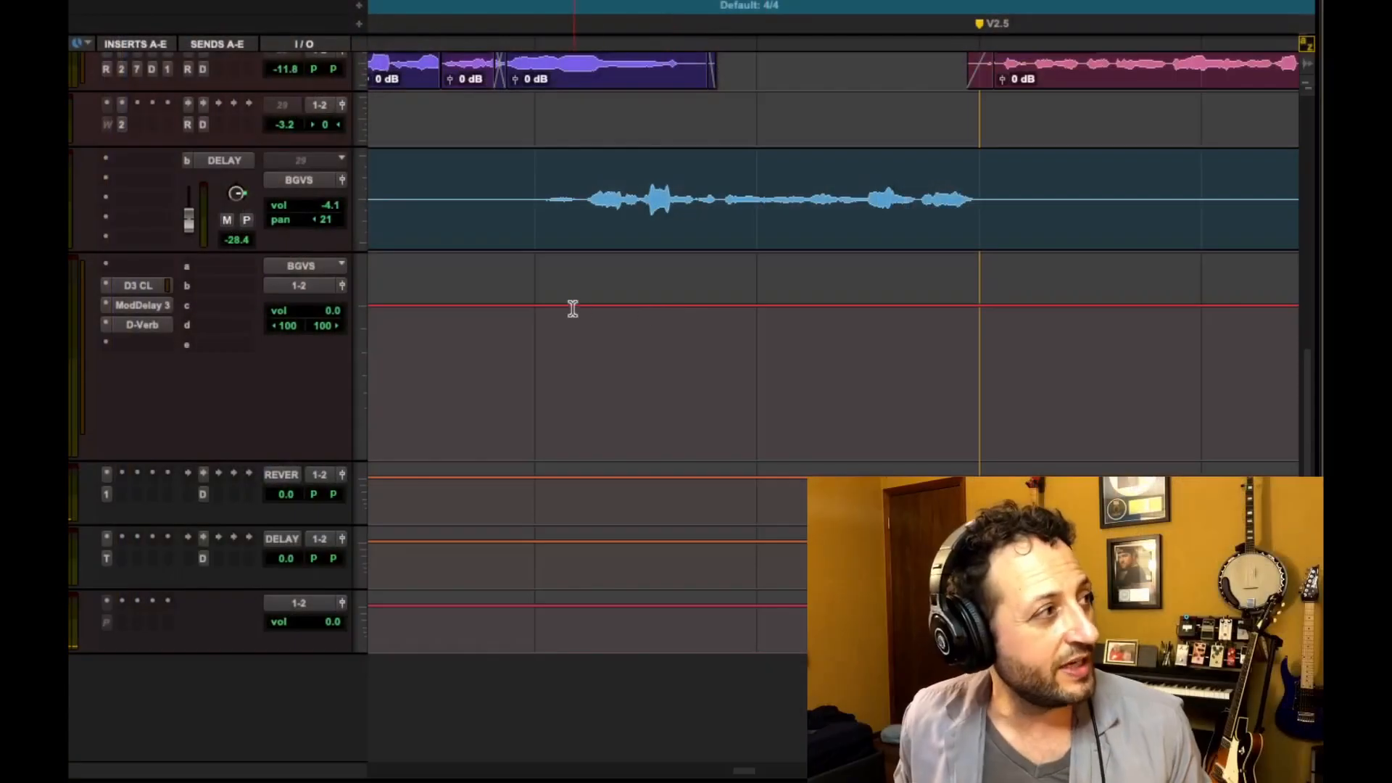
pyautogui.moveTo(532, 308); pyautogui.dragTo(728, 311)
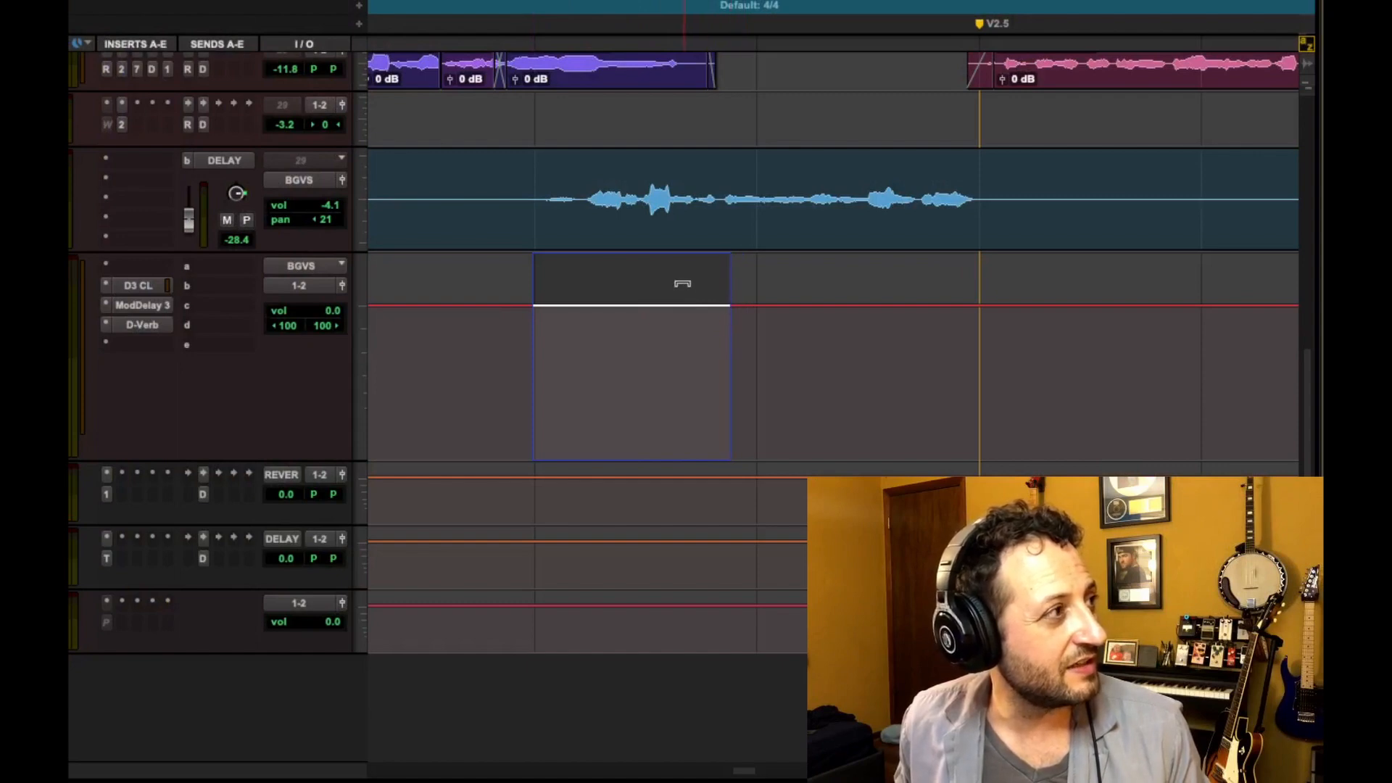
pyautogui.keyDown('shift'); pyautogui.click(756, 320); pyautogui.keyUp('shift')
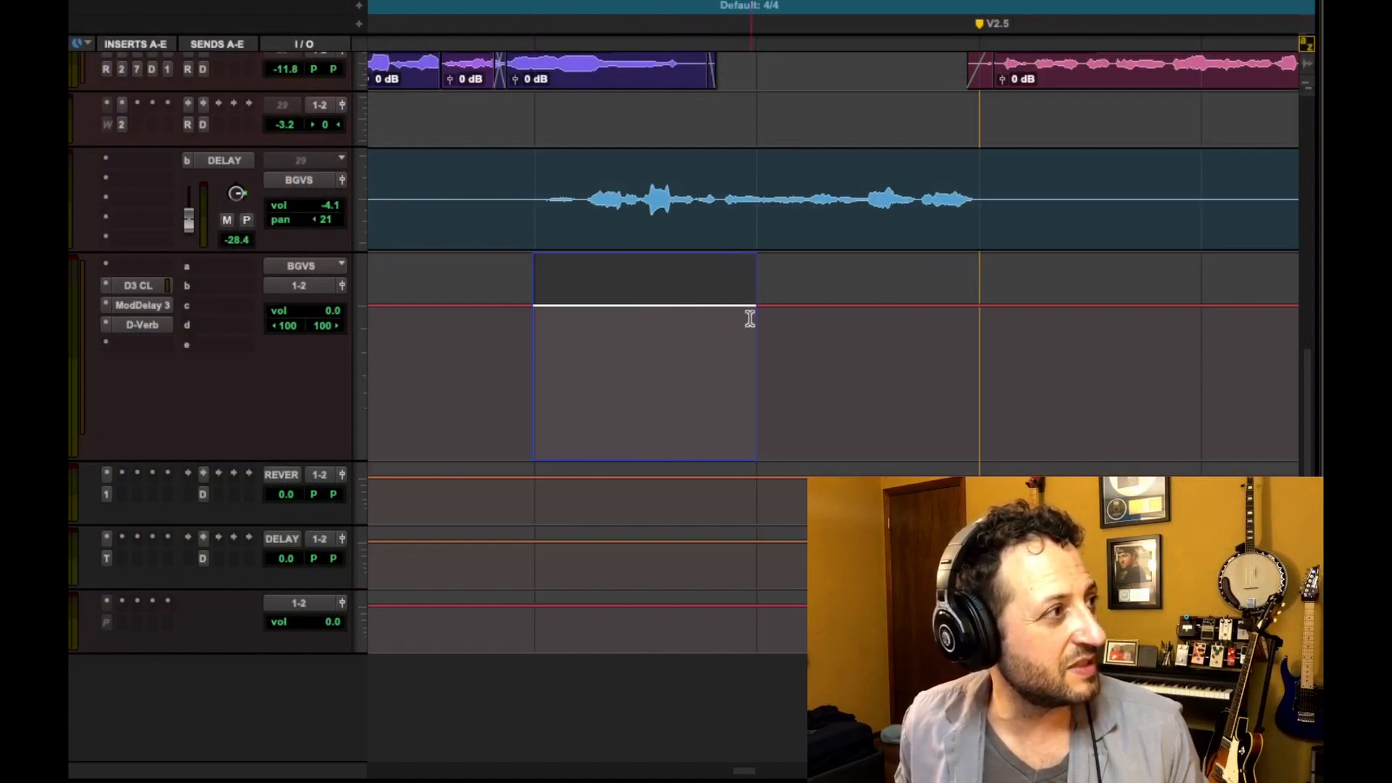
pyautogui.moveTo(718, 279)
pyautogui.mouseDown()
pyautogui.moveTo(719, 263)
pyautogui.moveTo(719, 274)
pyautogui.mouseUp()
pyautogui.moveTo(601, 269); pyautogui.dragTo(603, 282)
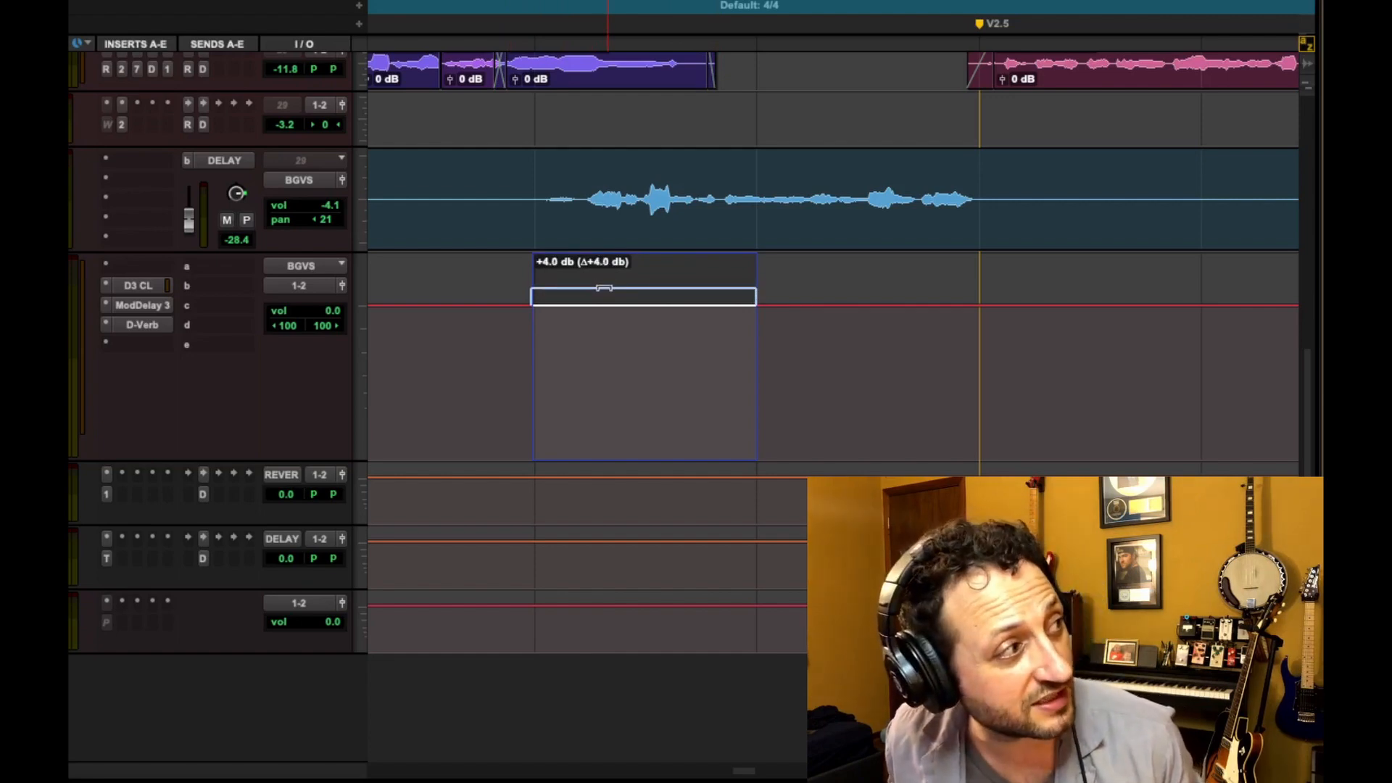
pyautogui.moveTo(604, 288); pyautogui.dragTo(605, 288)
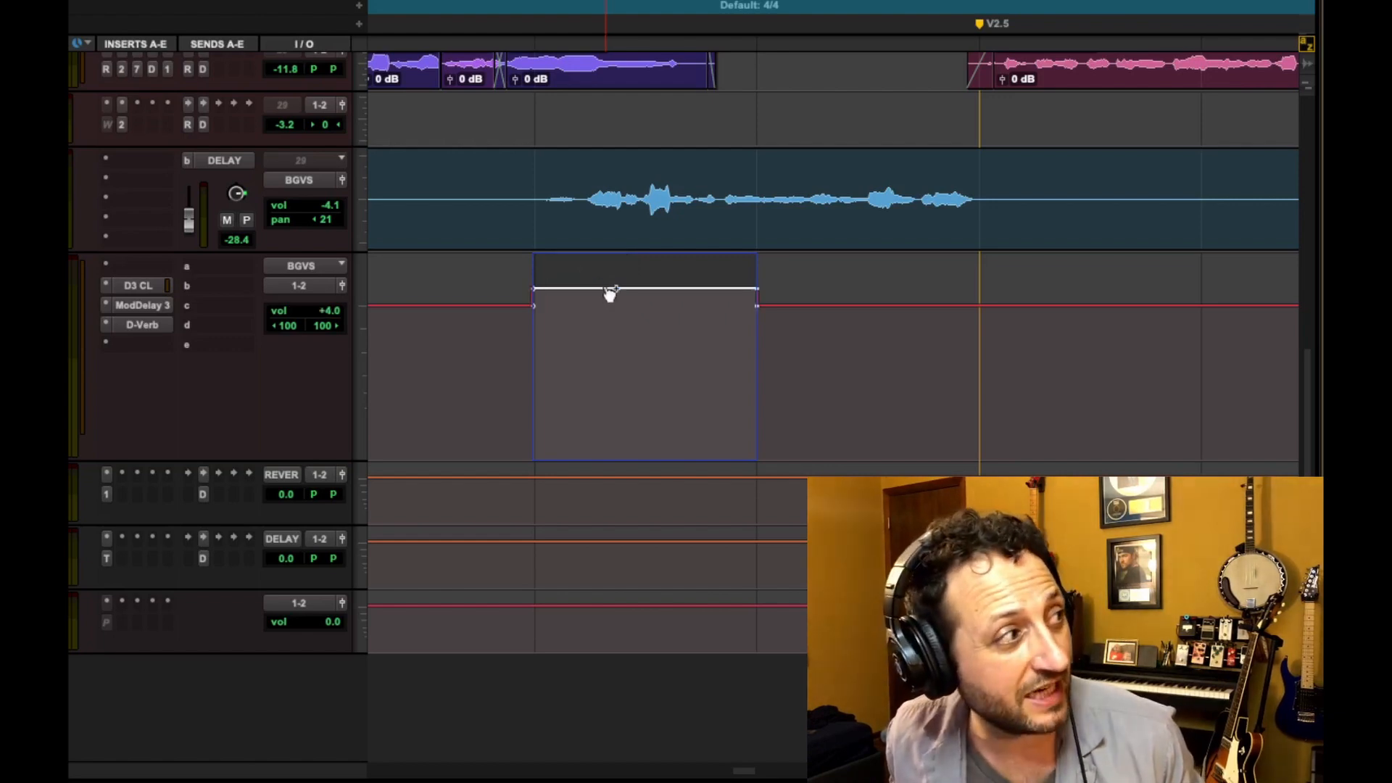
pyautogui.click(490, 314)
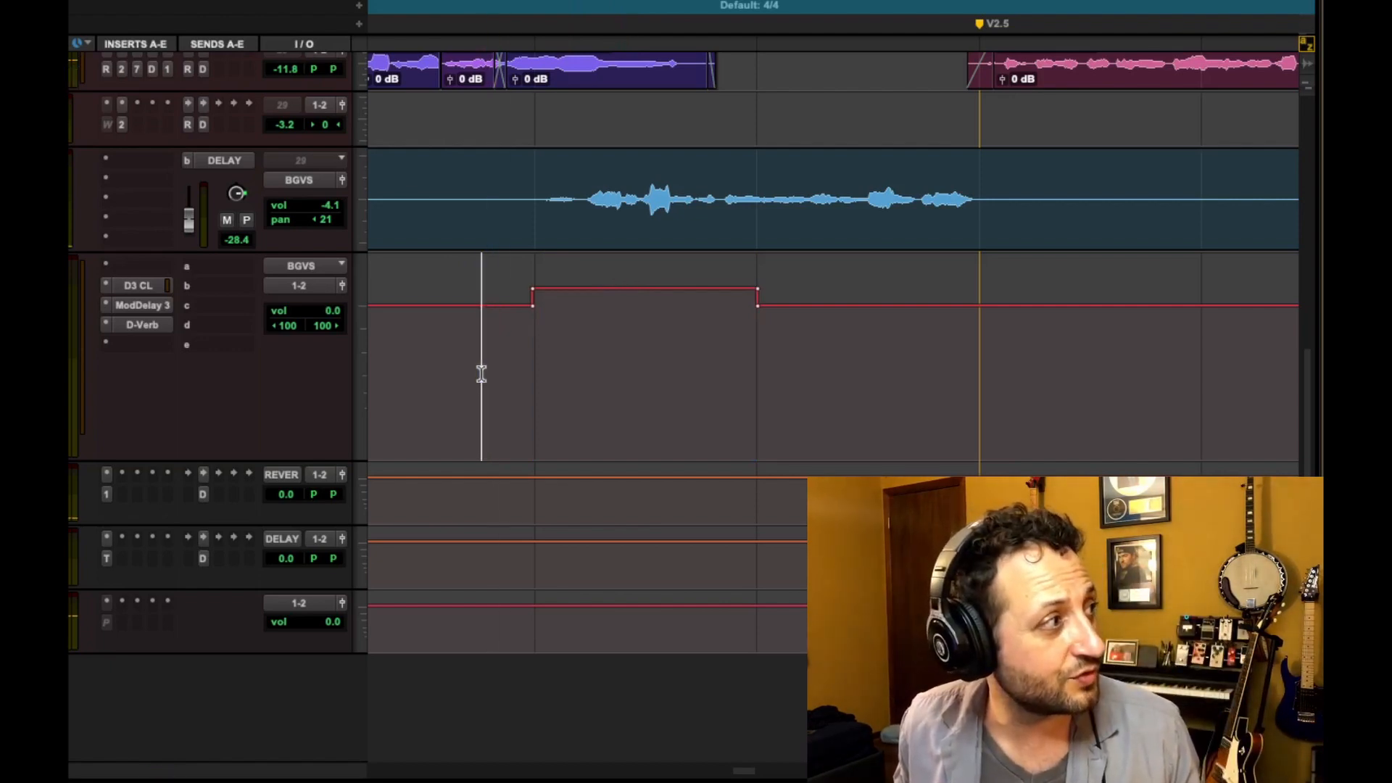
# Audition the BGVS part from just before the boosted section
pyautogui.press('space')
pyautogui.click(508, 352)
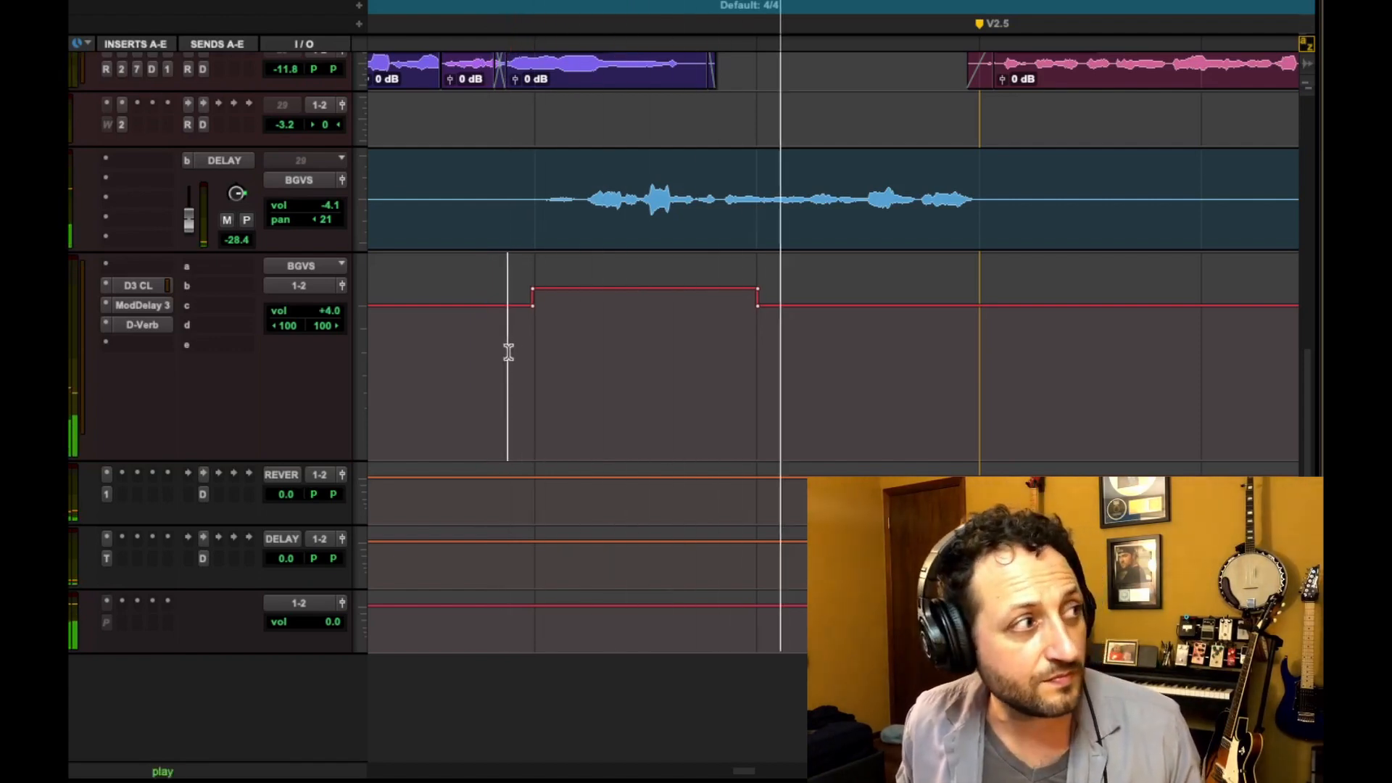
pyautogui.press('space')
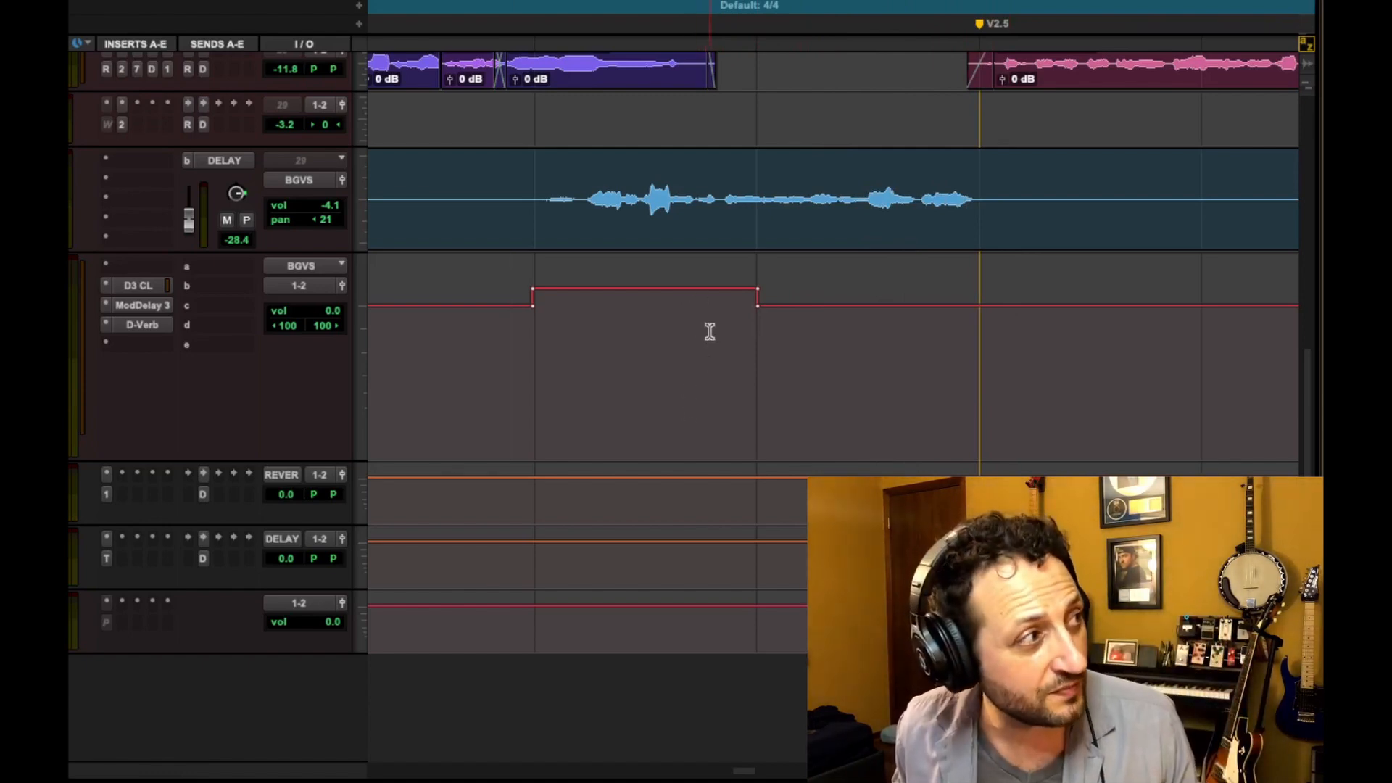
# Drag the breakpoints at the end of the boosted BGVS section into a downward ramp and audition it
pyautogui.click(757, 289)
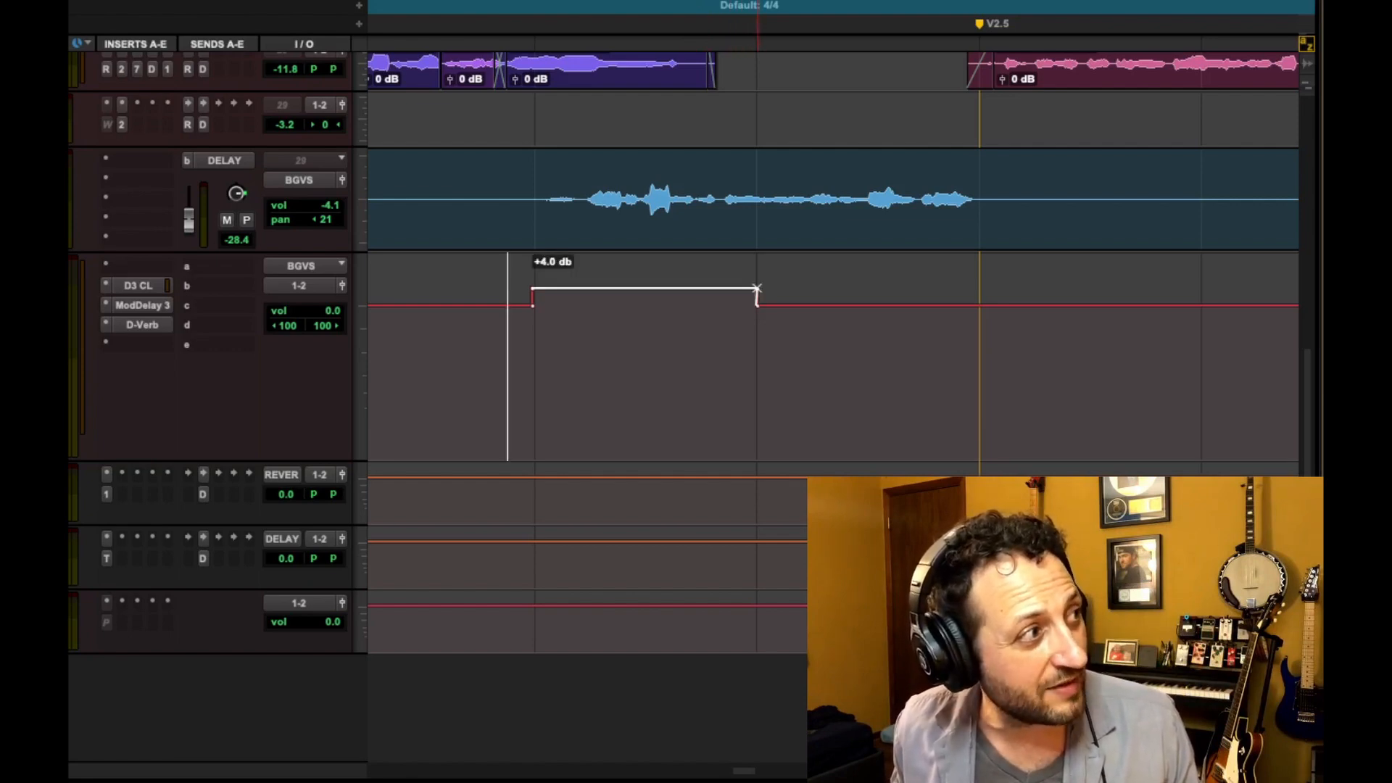
pyautogui.moveTo(757, 289); pyautogui.dragTo(712, 289)
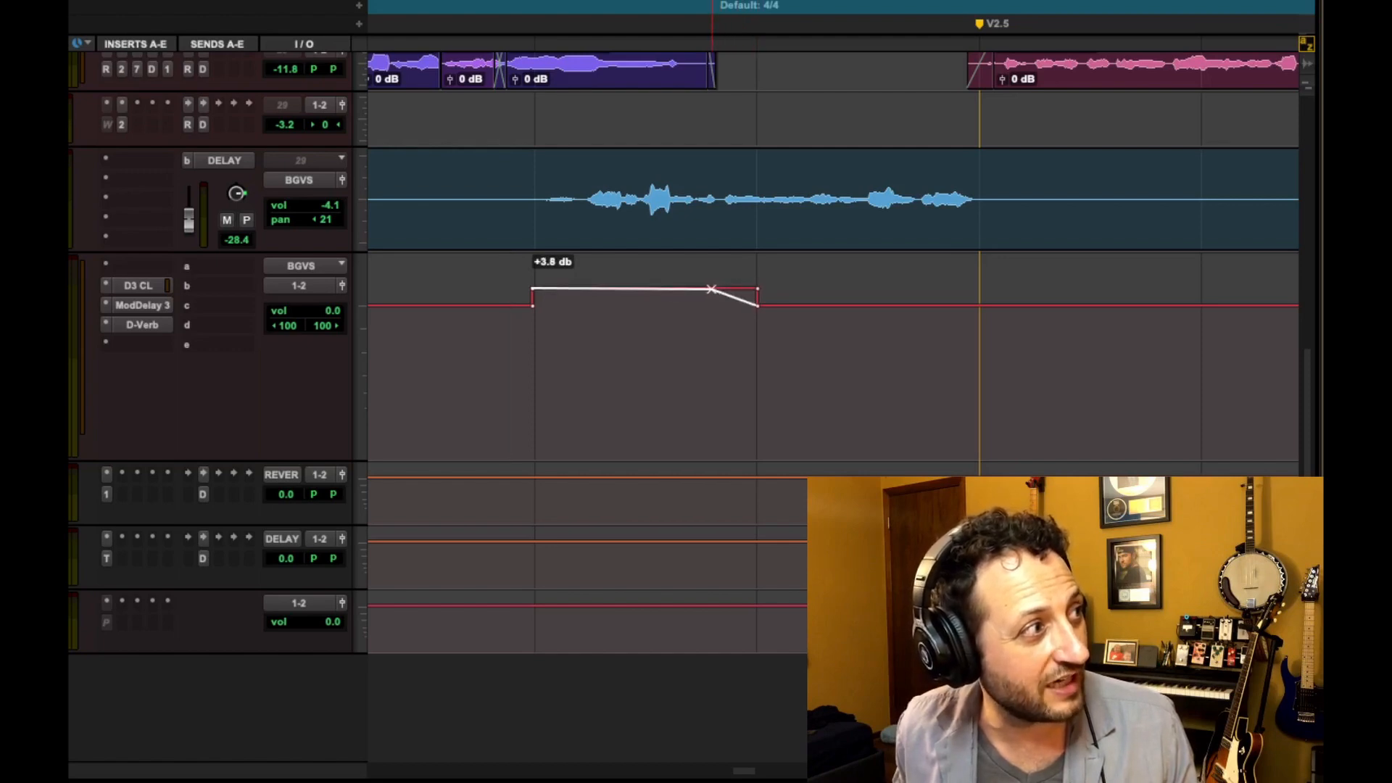
pyautogui.moveTo(711, 290); pyautogui.dragTo(712, 289)
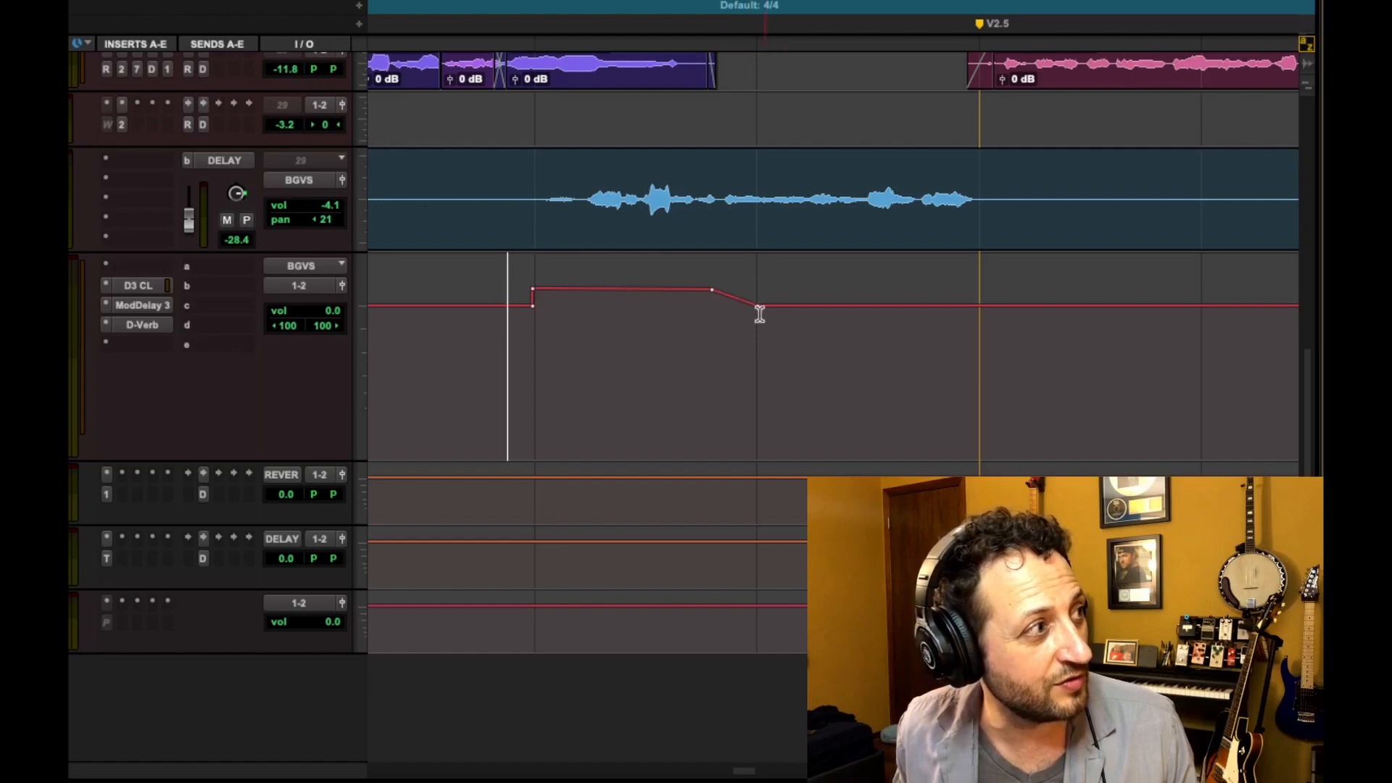
pyautogui.moveTo(761, 308); pyautogui.dragTo(790, 305)
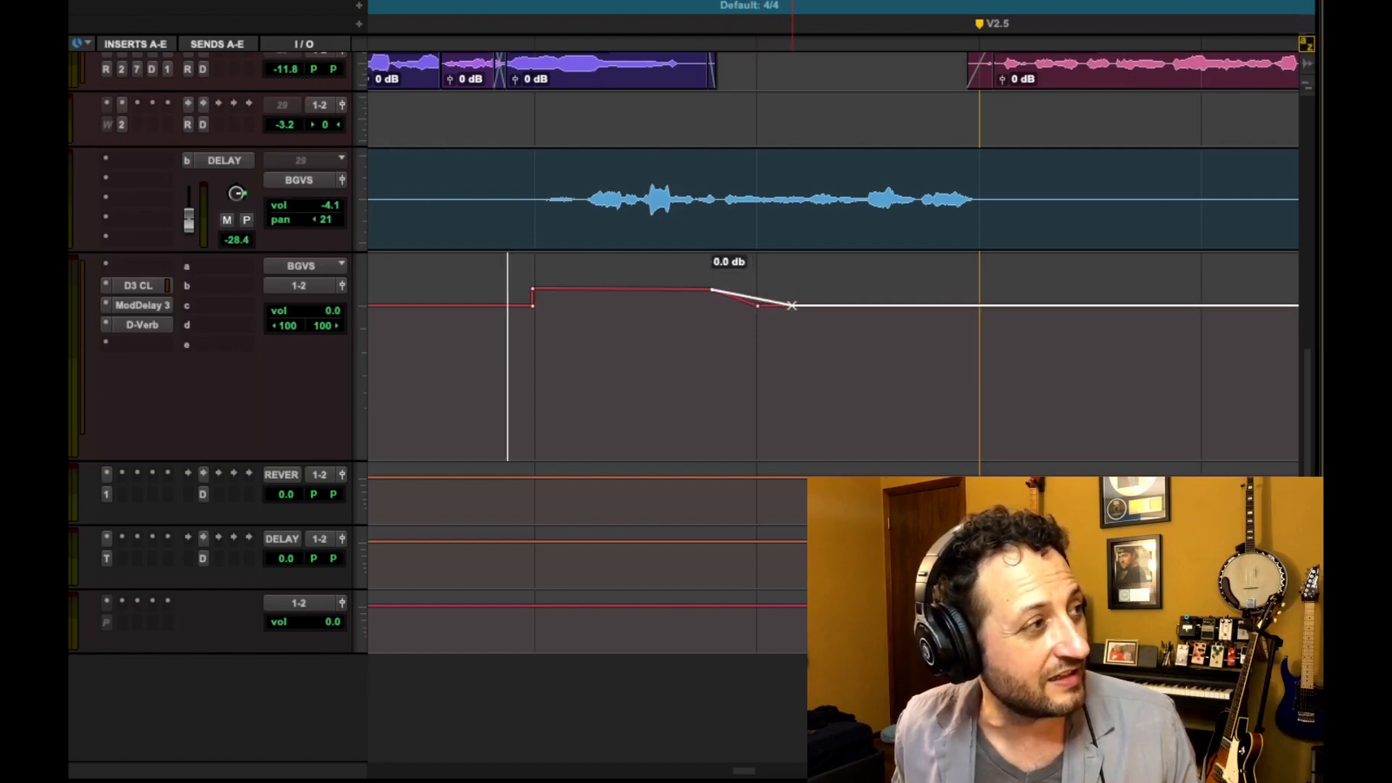
pyautogui.moveTo(791, 305); pyautogui.dragTo(791, 305)
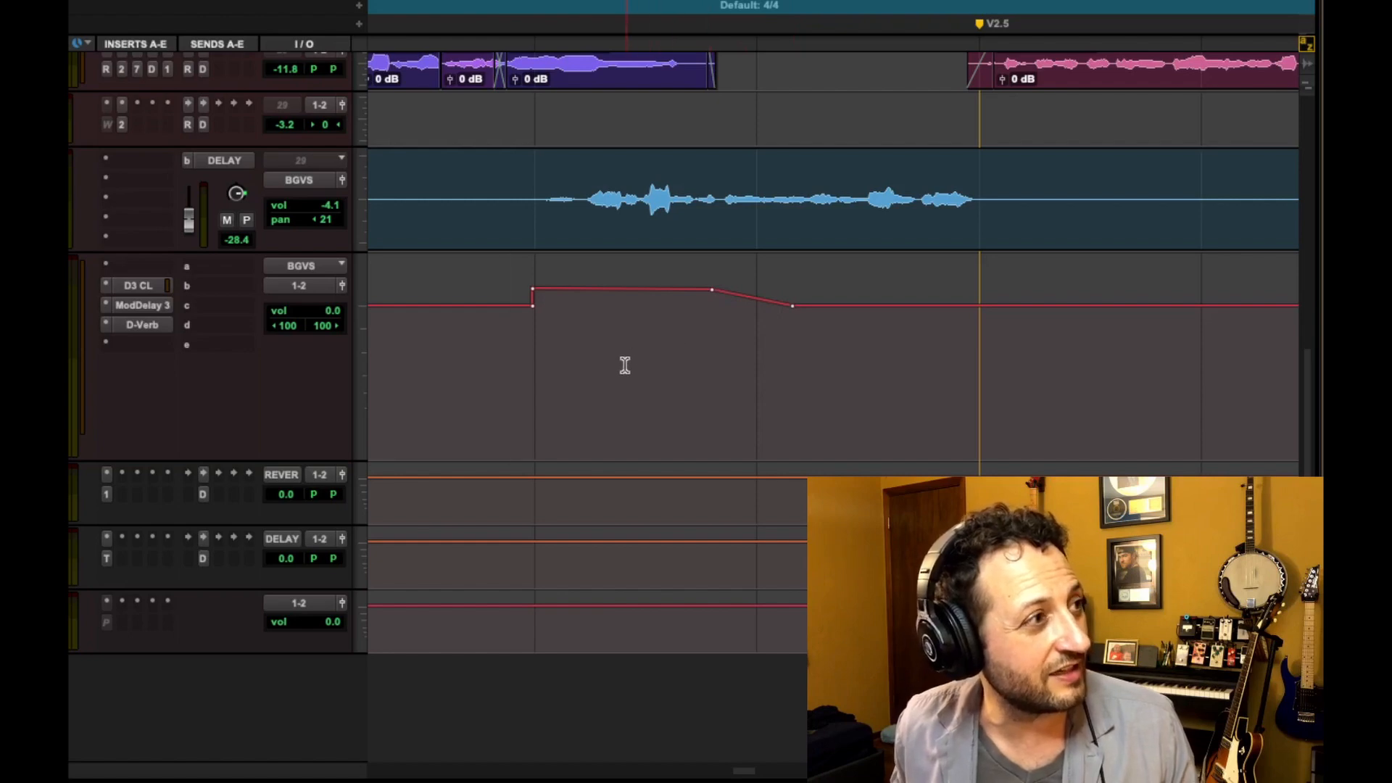
pyautogui.press('space')
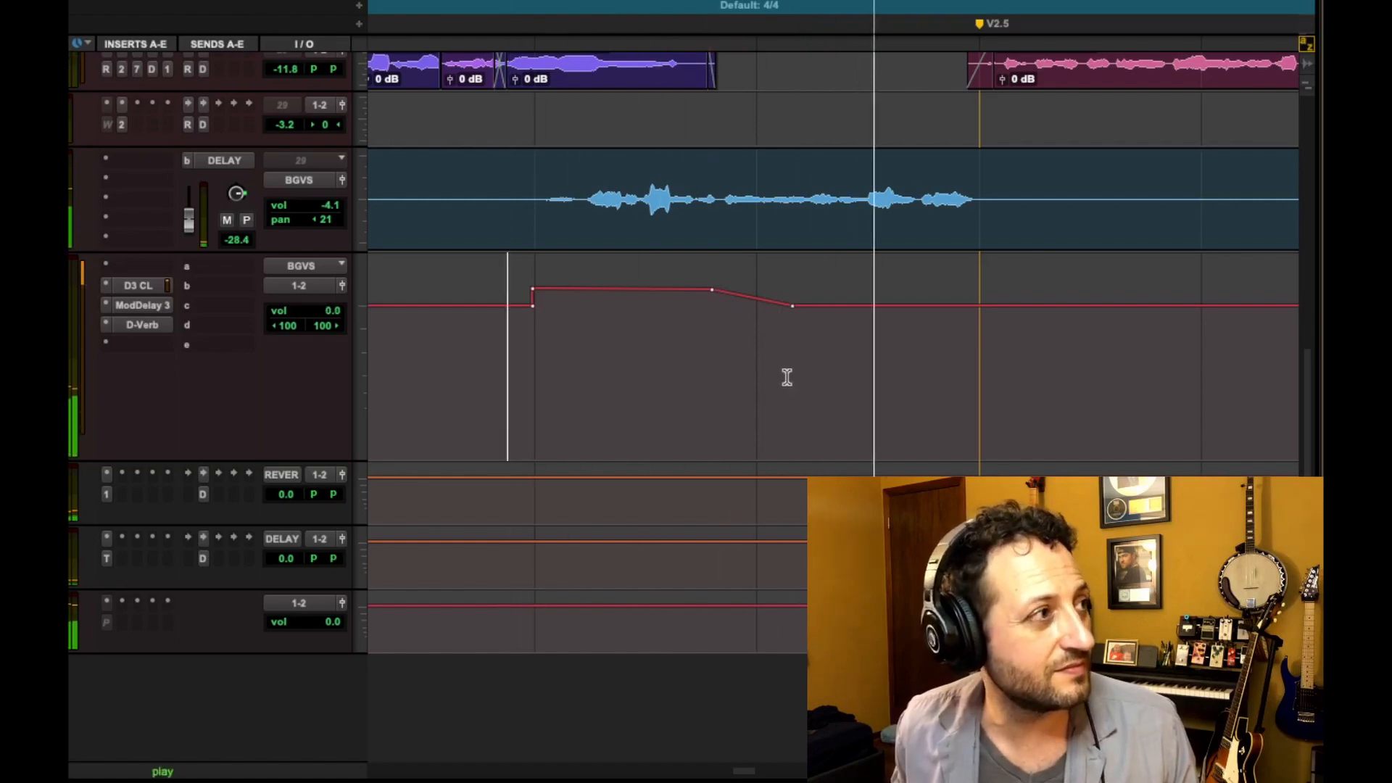
pyautogui.press('space')
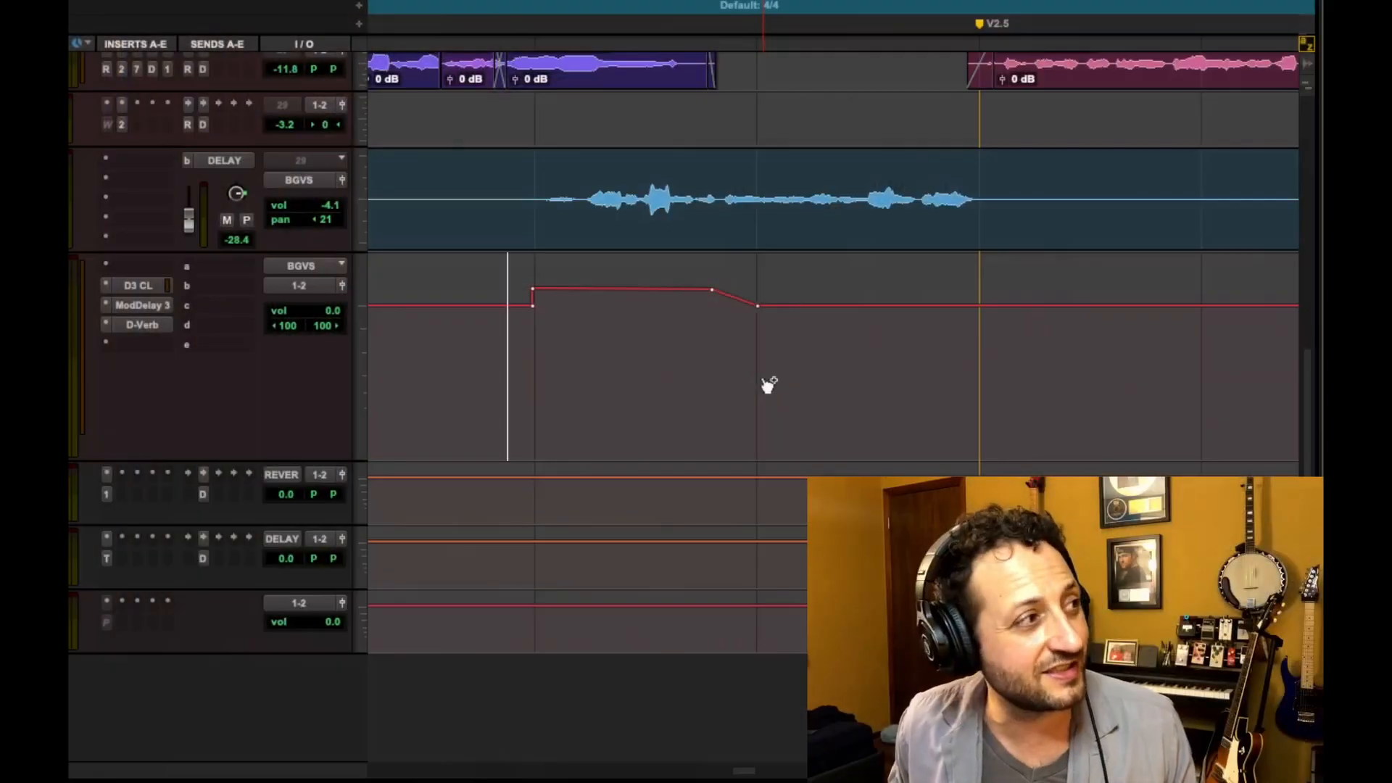
# Select a range spanning the end of the boosted section and cut it to form a smooth fade-down ramp
pyautogui.moveTo(707, 307); pyautogui.dragTo(796, 321)
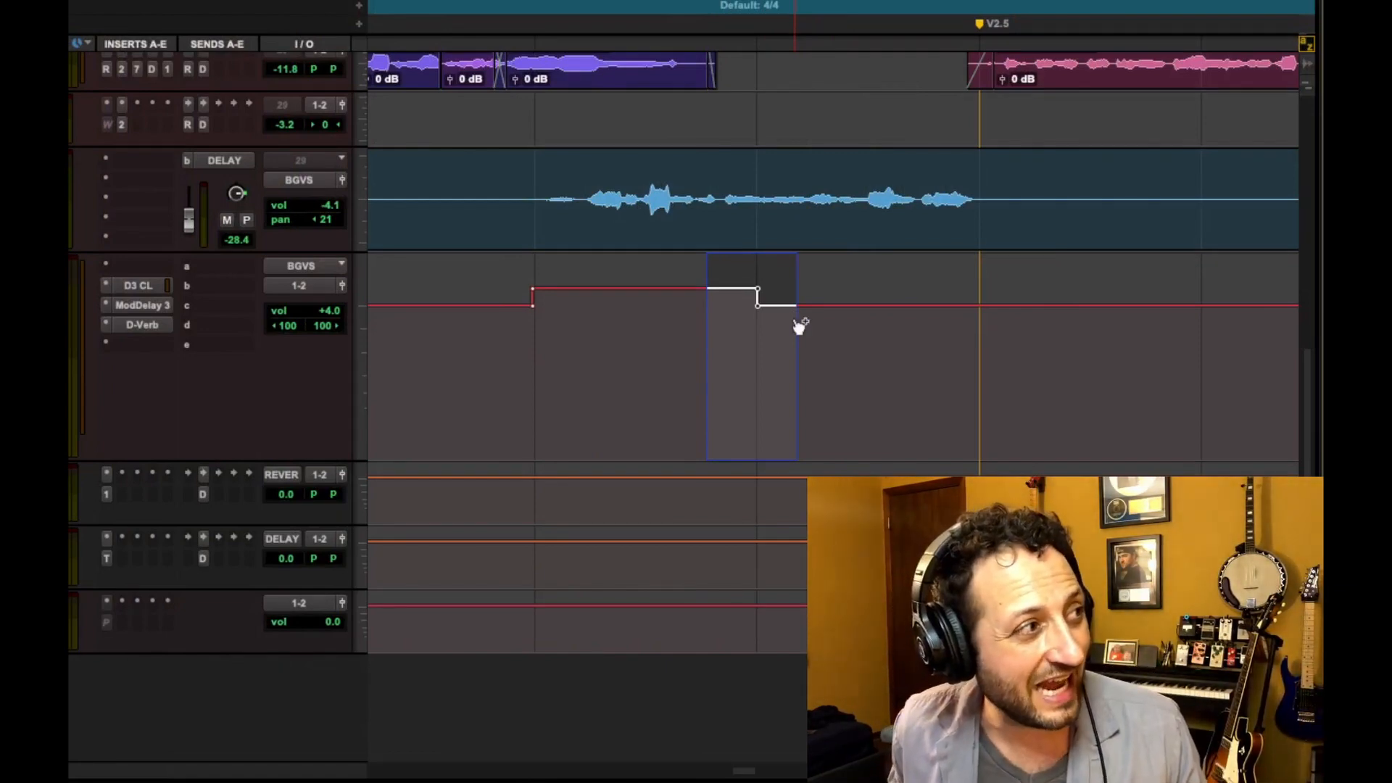
pyautogui.press('super+x')
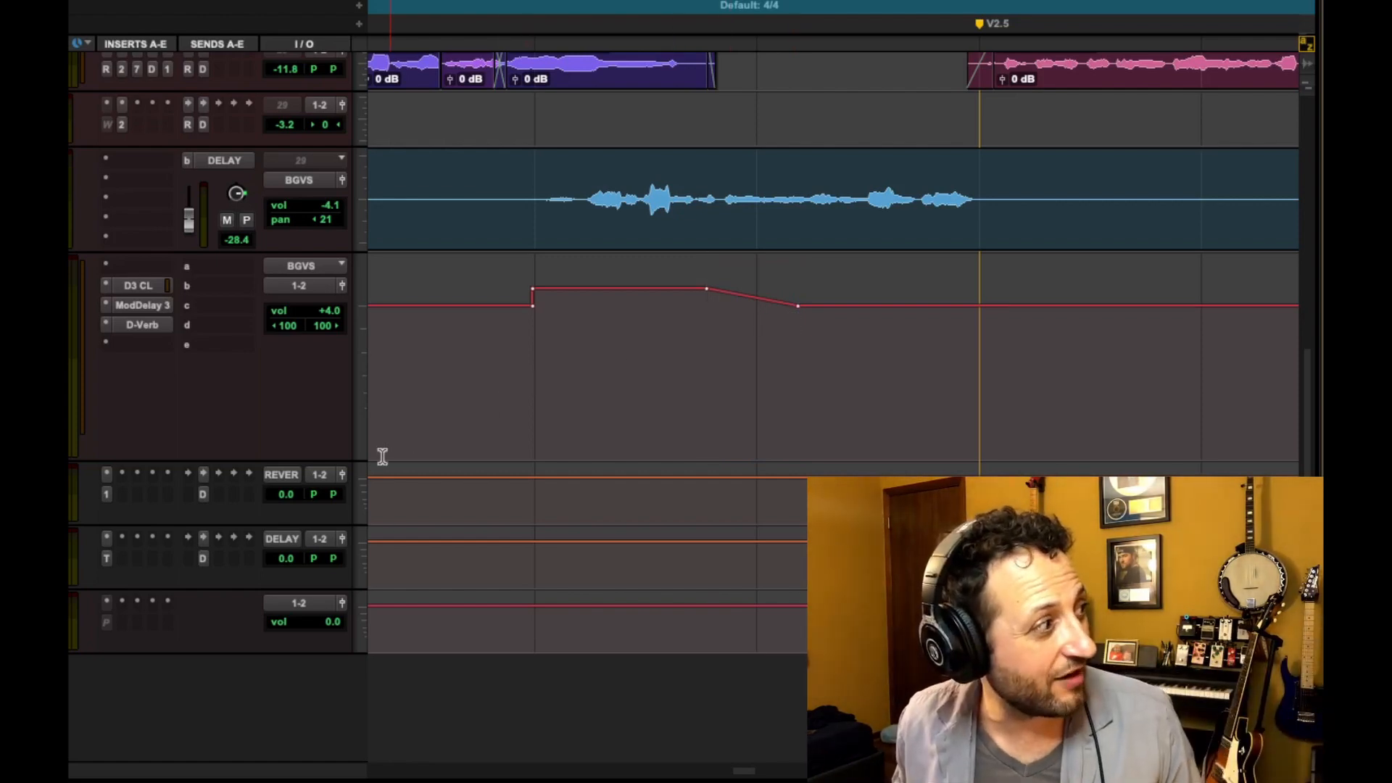
# Enlarge the BGVS automation lane, then undo and redo the cut to compare the step with the ramp
pyautogui.moveTo(283, 458); pyautogui.dragTo(298, 687)
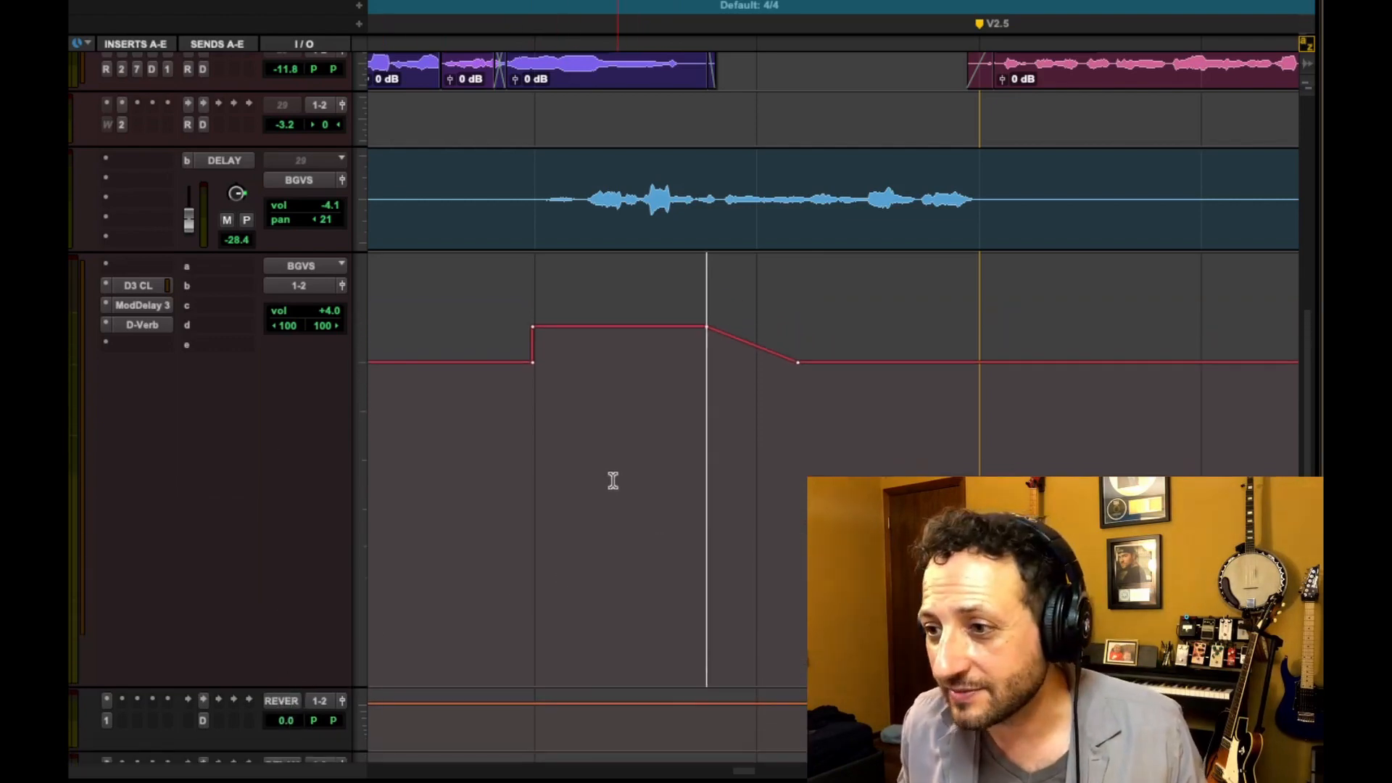
pyautogui.press('super+z')
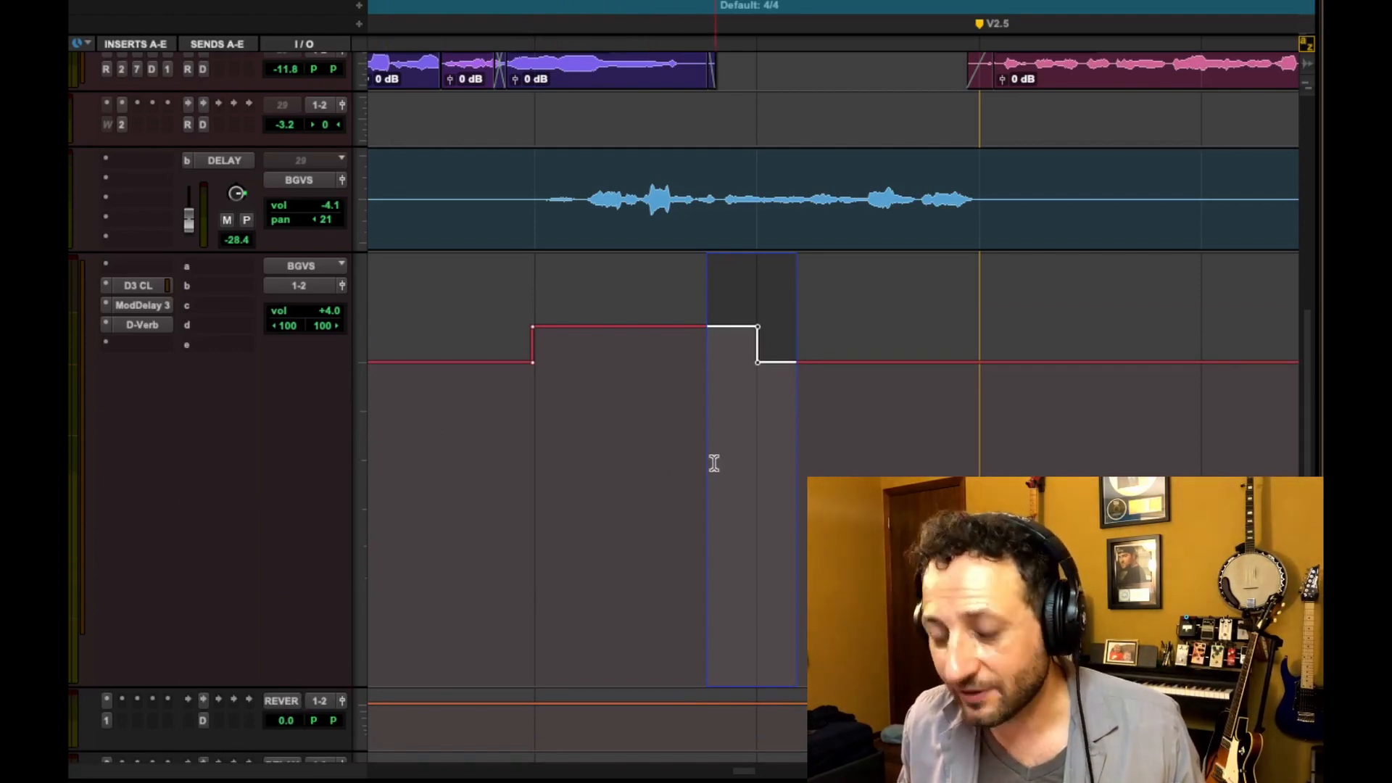
pyautogui.press('super+shift+z')
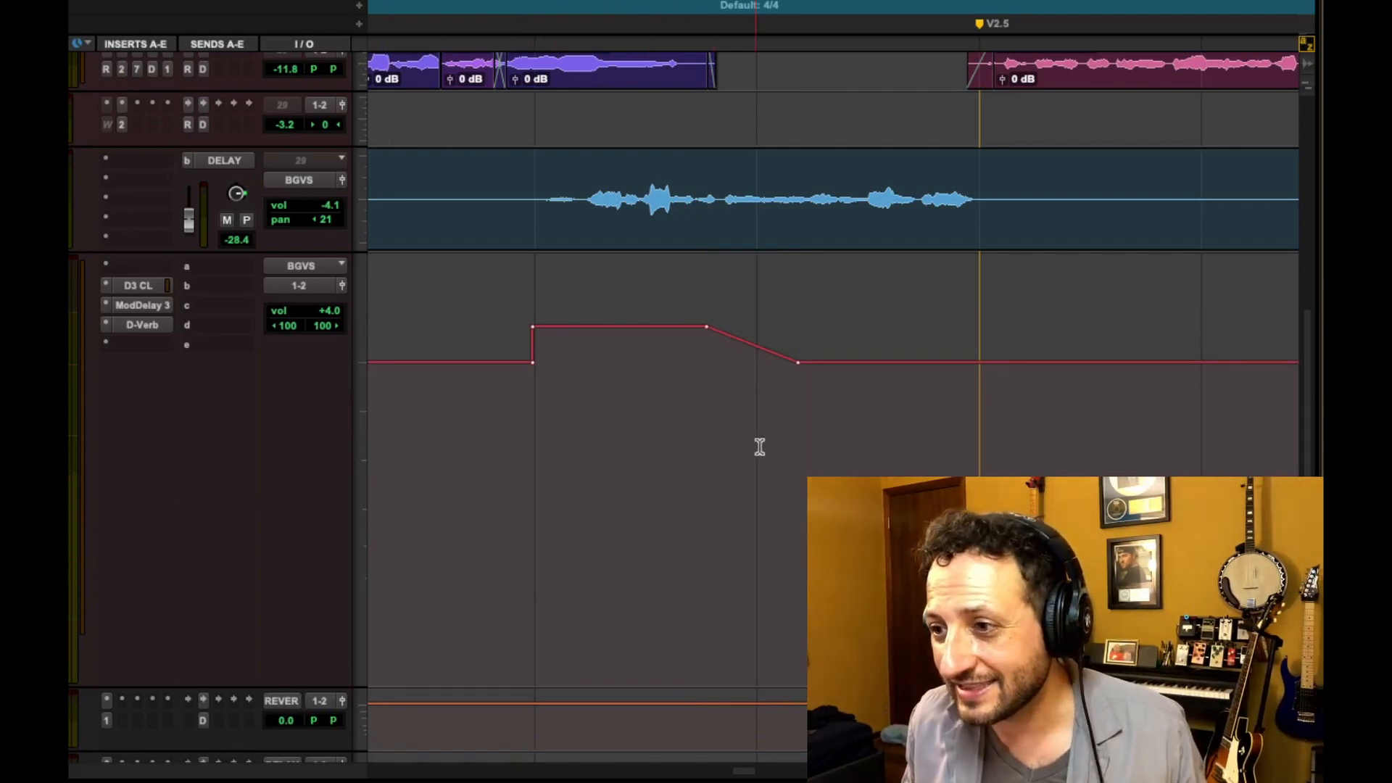
# Audition the ramped BGVS section from just before the boost
pyautogui.moveTo(787, 434); pyautogui.dragTo(649, 433)
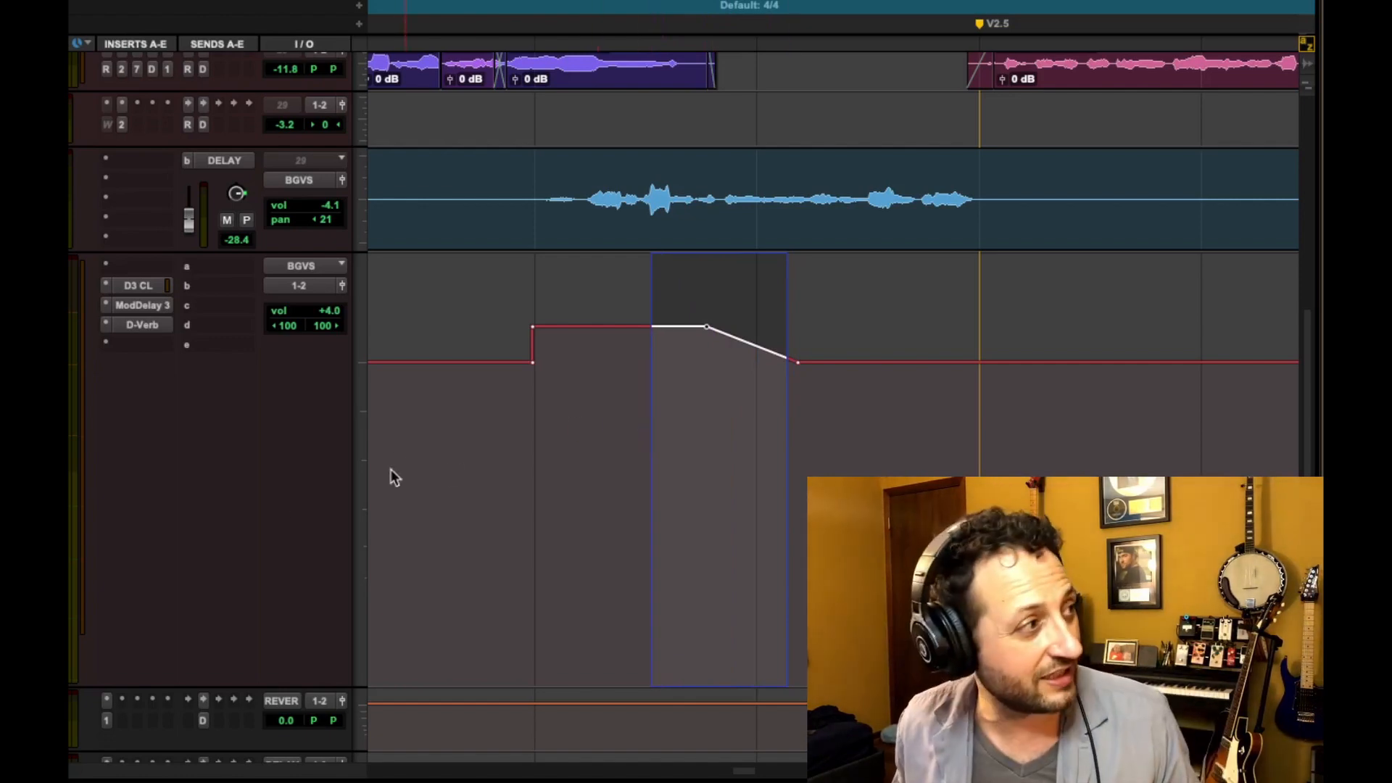
pyautogui.click(468, 444)
pyautogui.press('space')
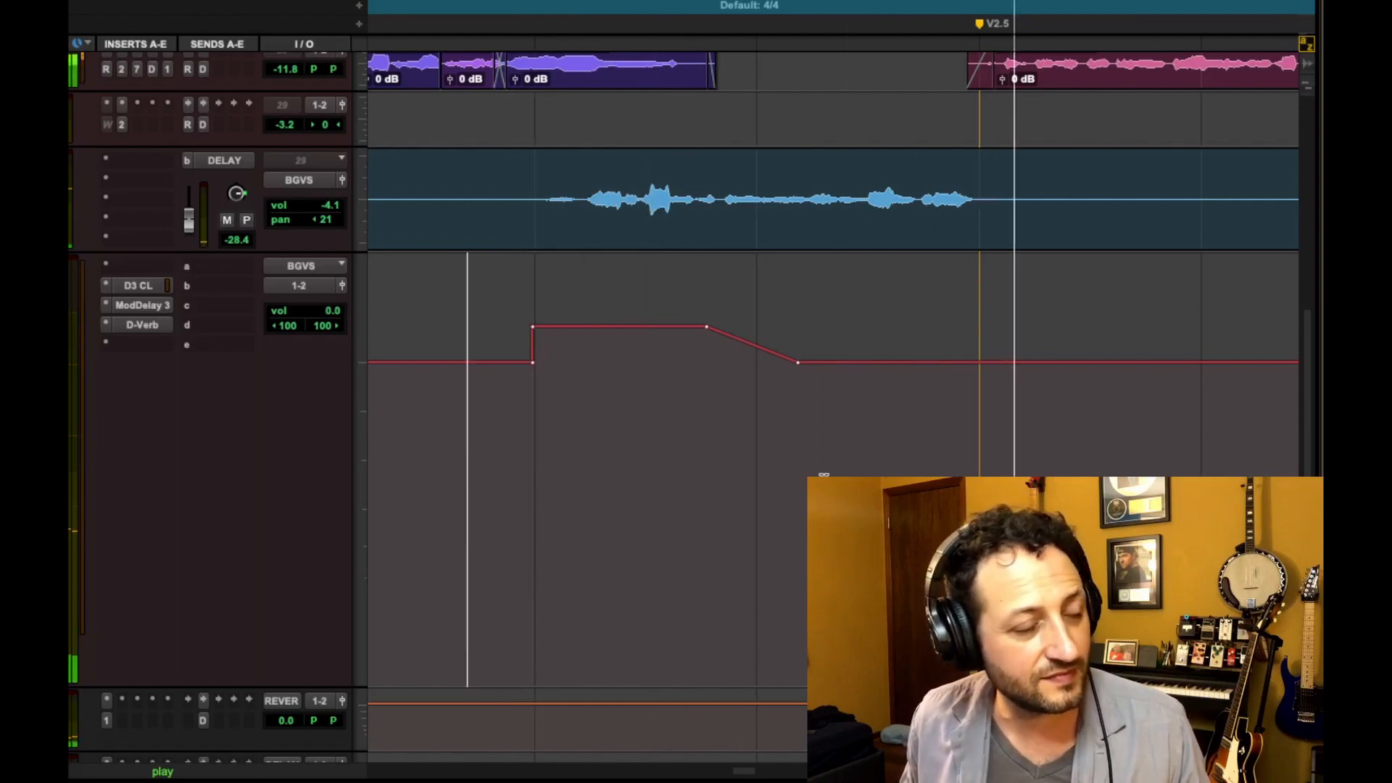
pyautogui.press('space')
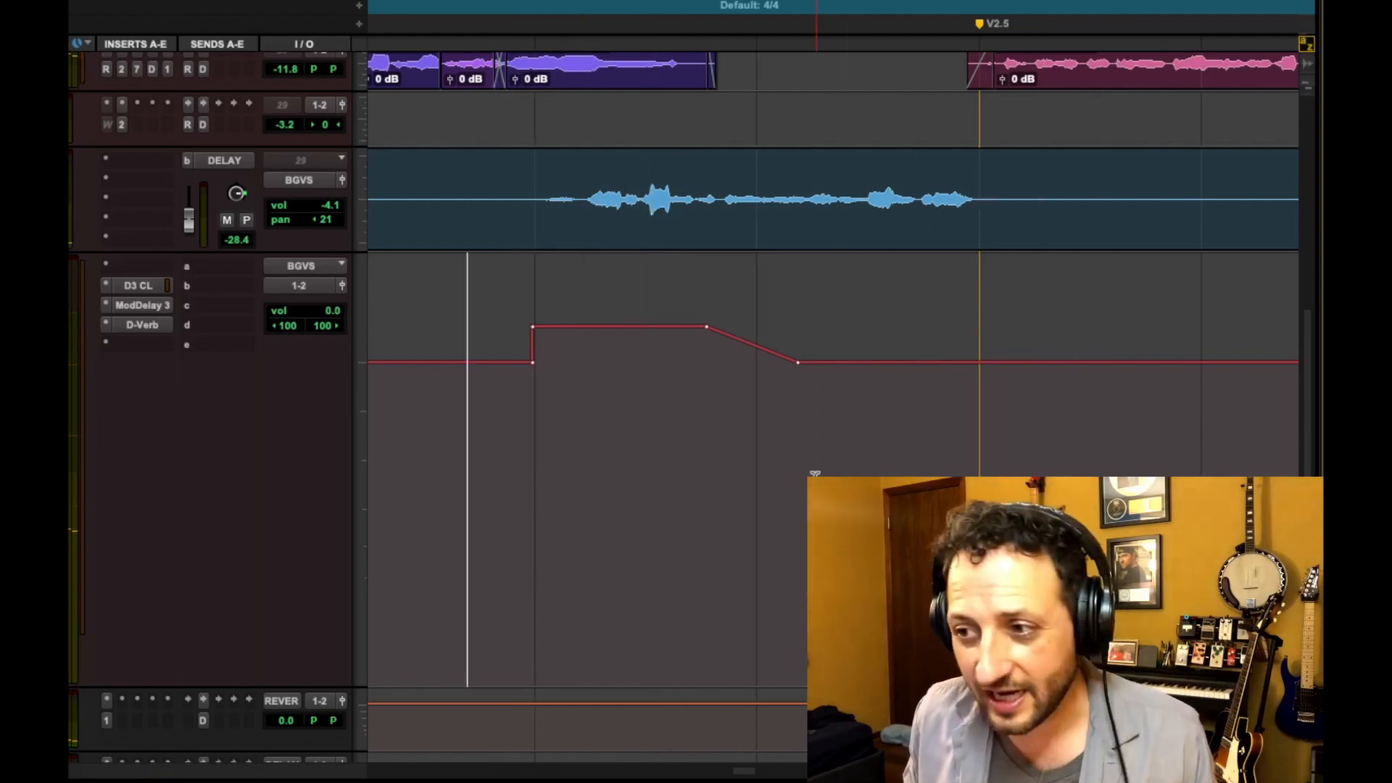